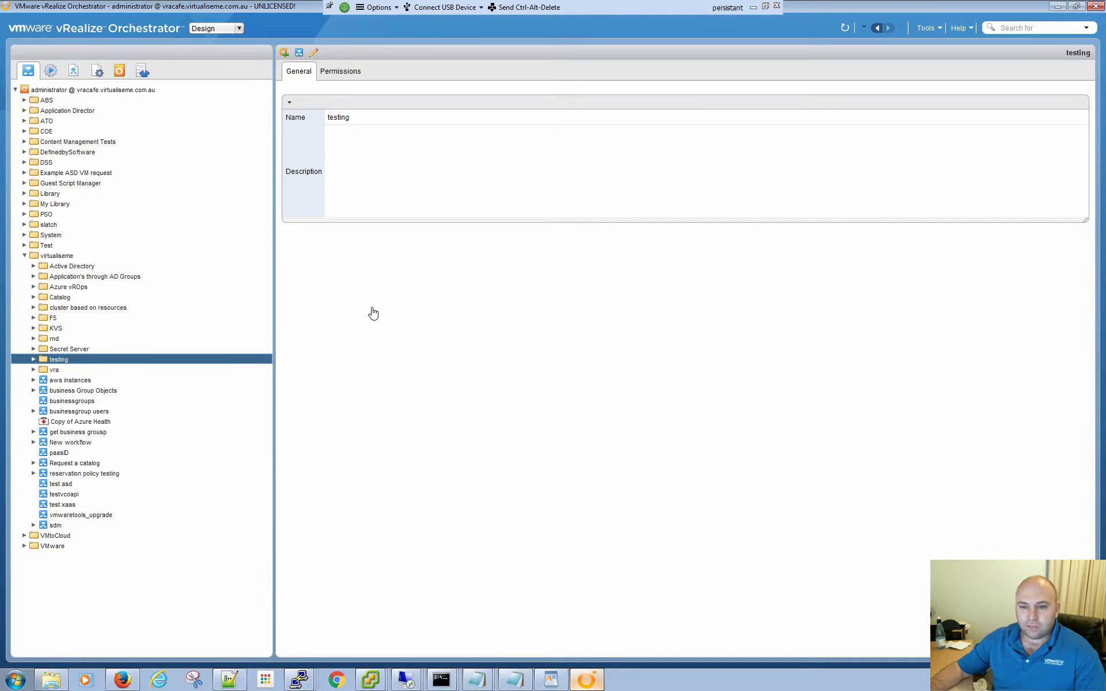
- Open the inventory, collapse the PowerShell and HTTP-REST plug-ins, and examine the Azure plug-in's connections, including the personal one
click(143, 70)
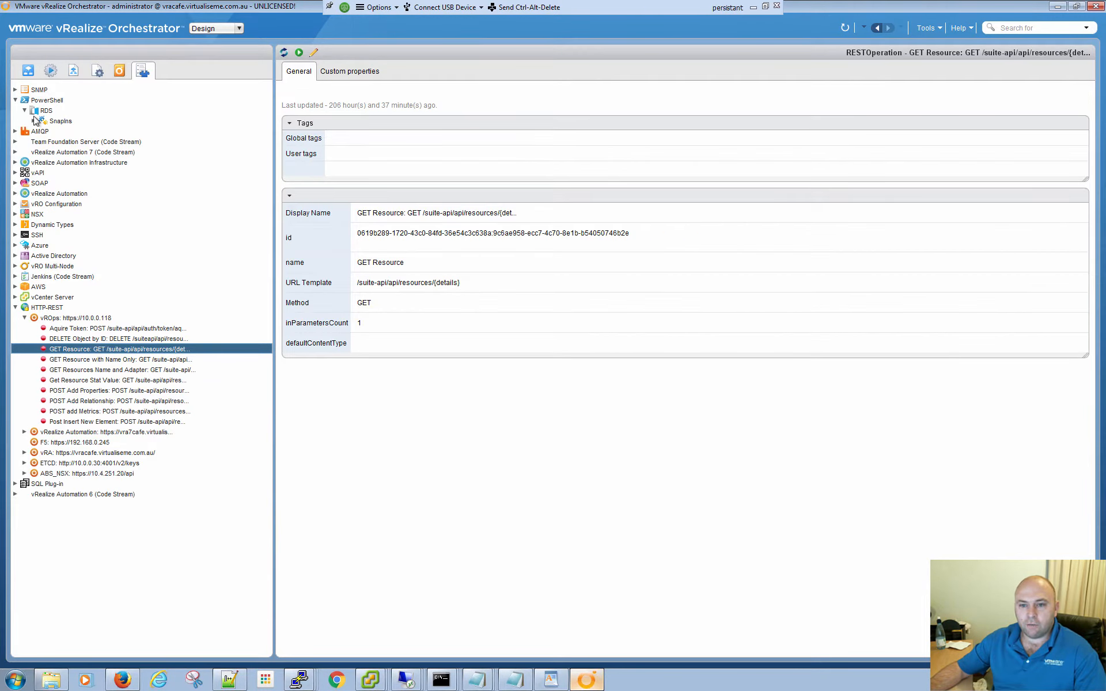
click(16, 100)
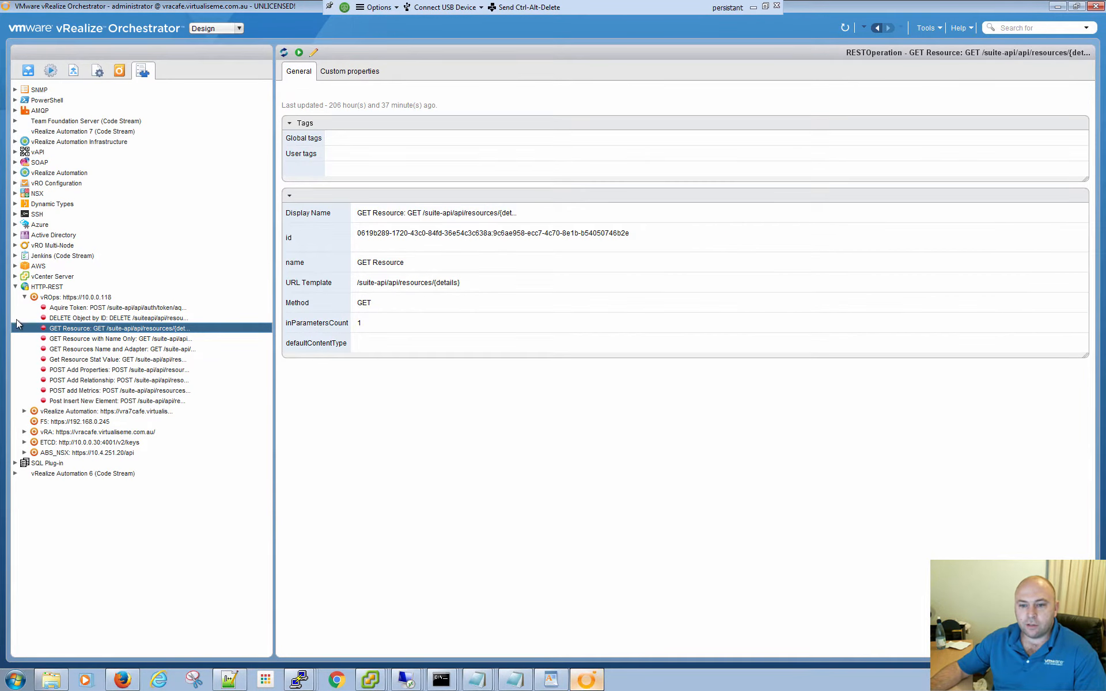
click(15, 287)
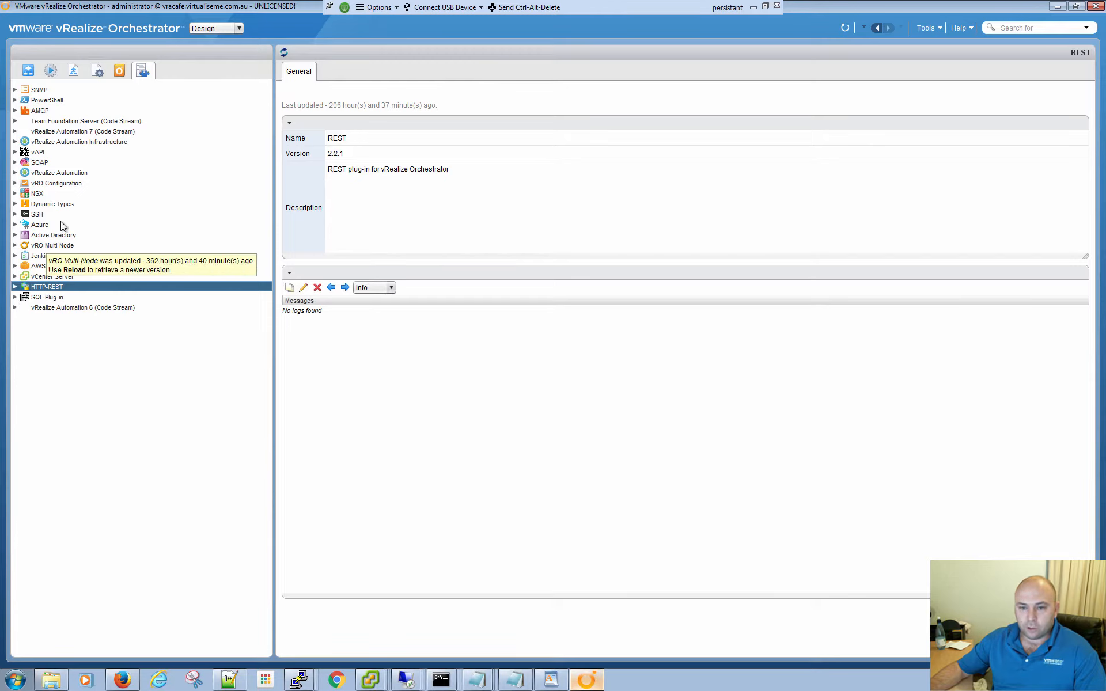
click(15, 225)
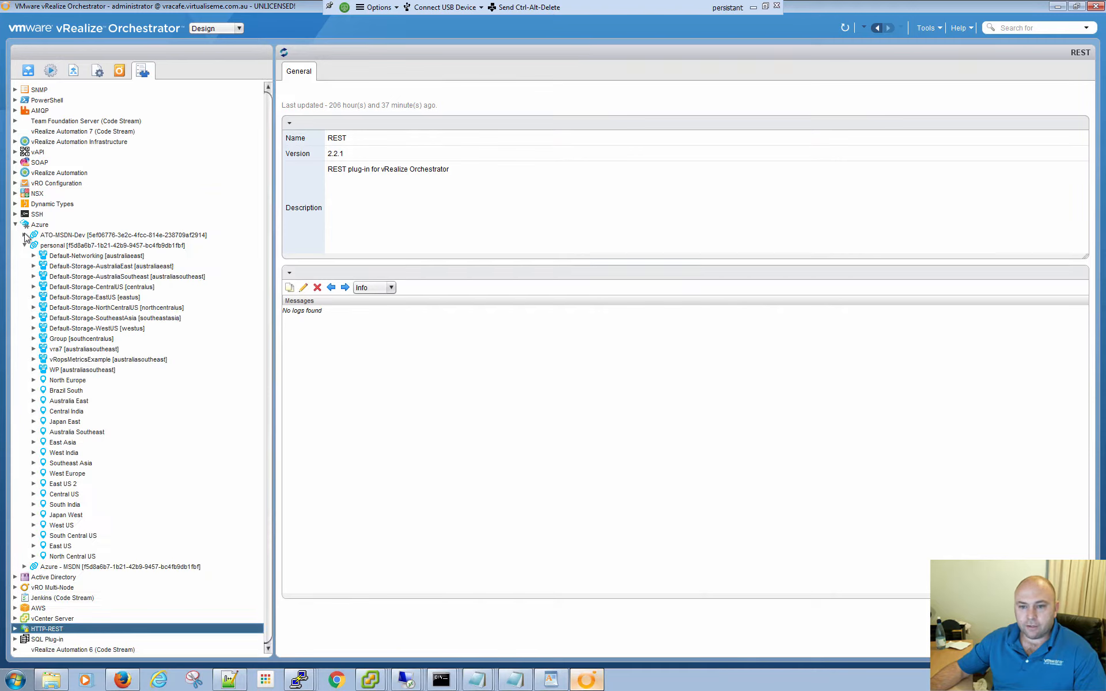
click(24, 245)
click(24, 246)
click(24, 246)
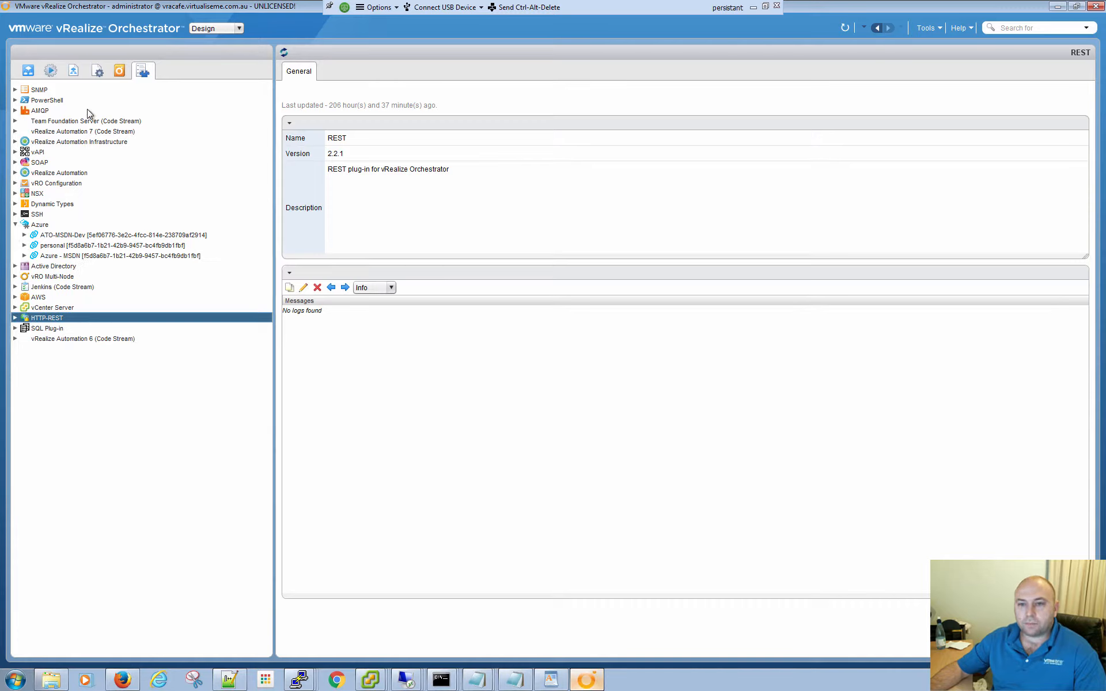
- Review the packages, configurations, resources and actions, expanding the com.vmware.library.vc.vm.spec.config action module
click(120, 71)
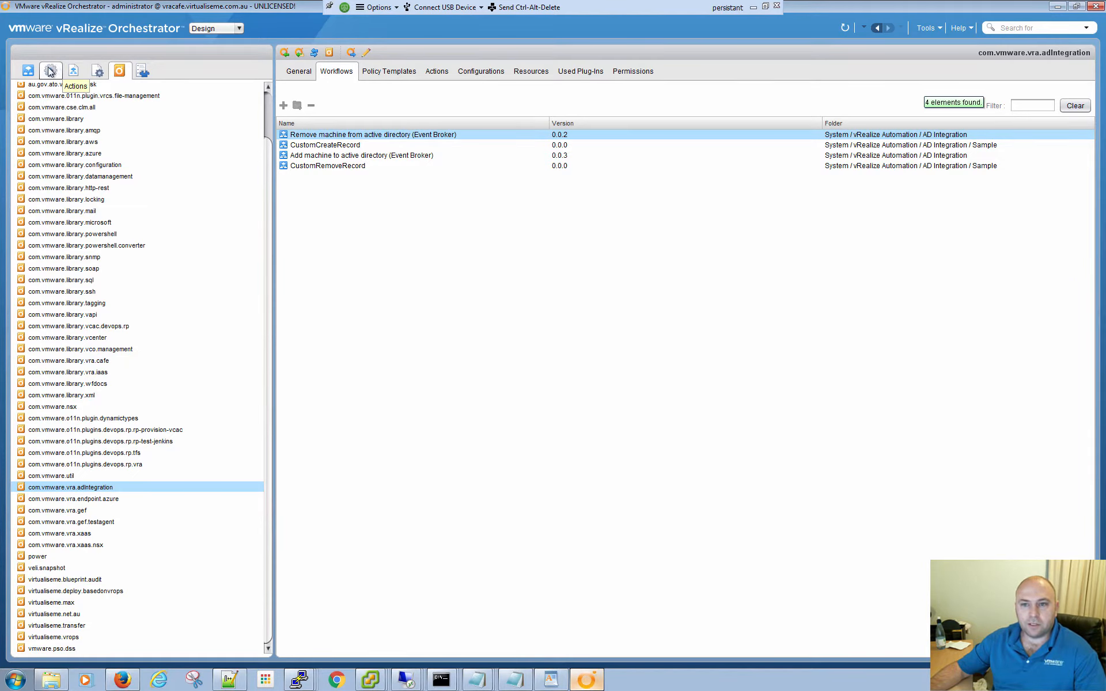
click(103, 73)
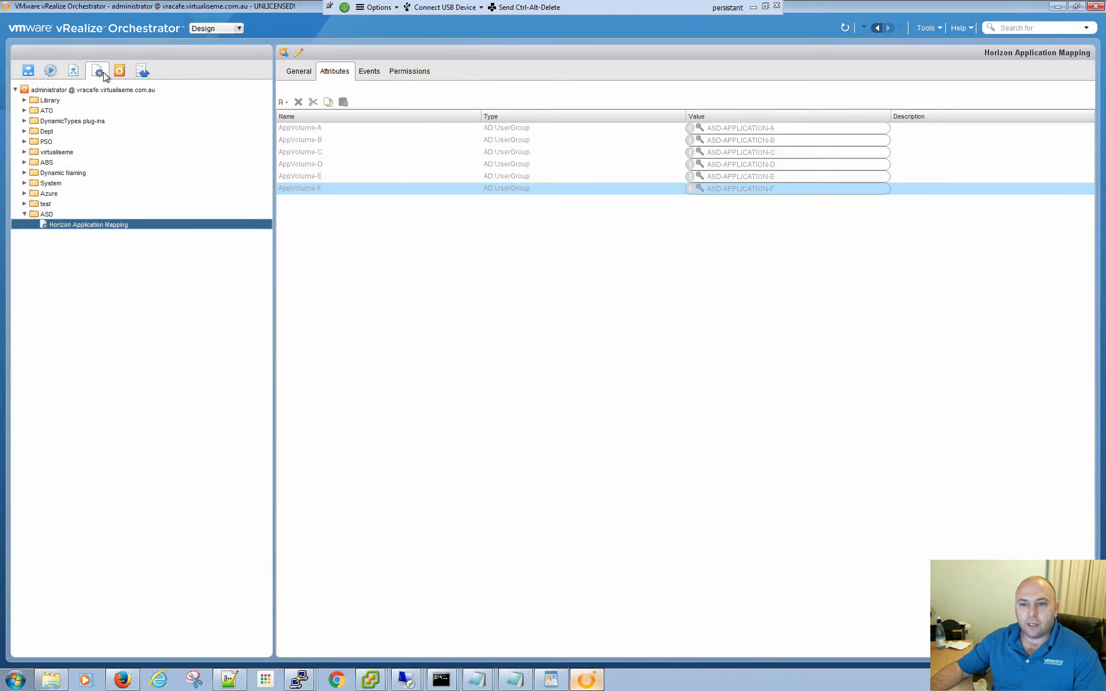
click(68, 79)
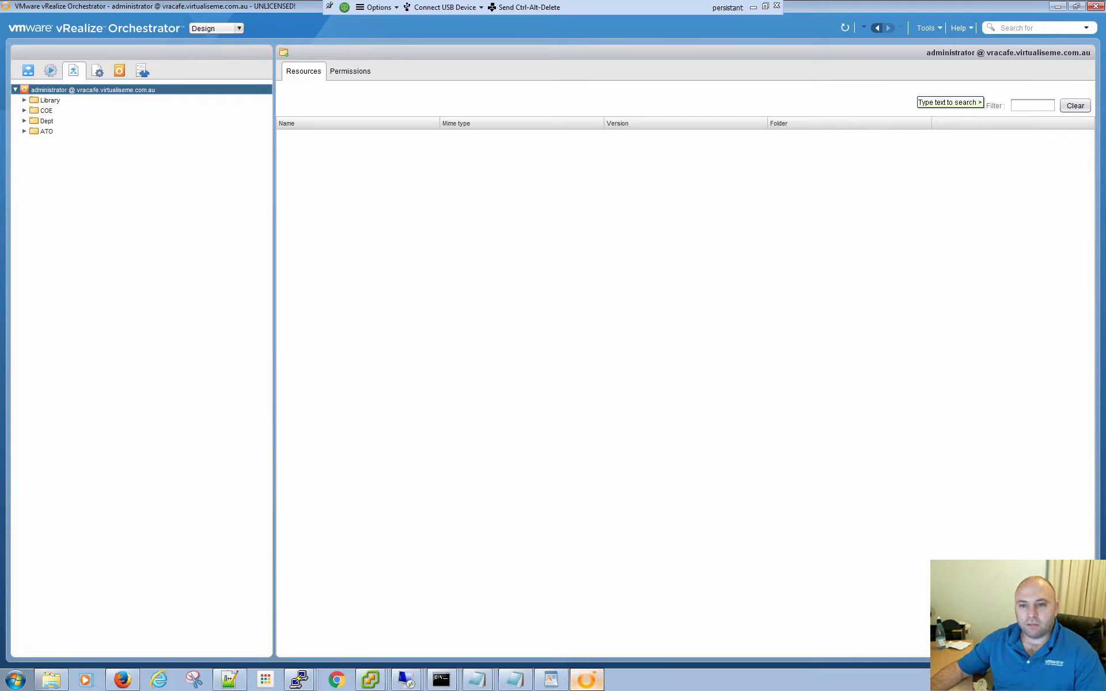
click(51, 71)
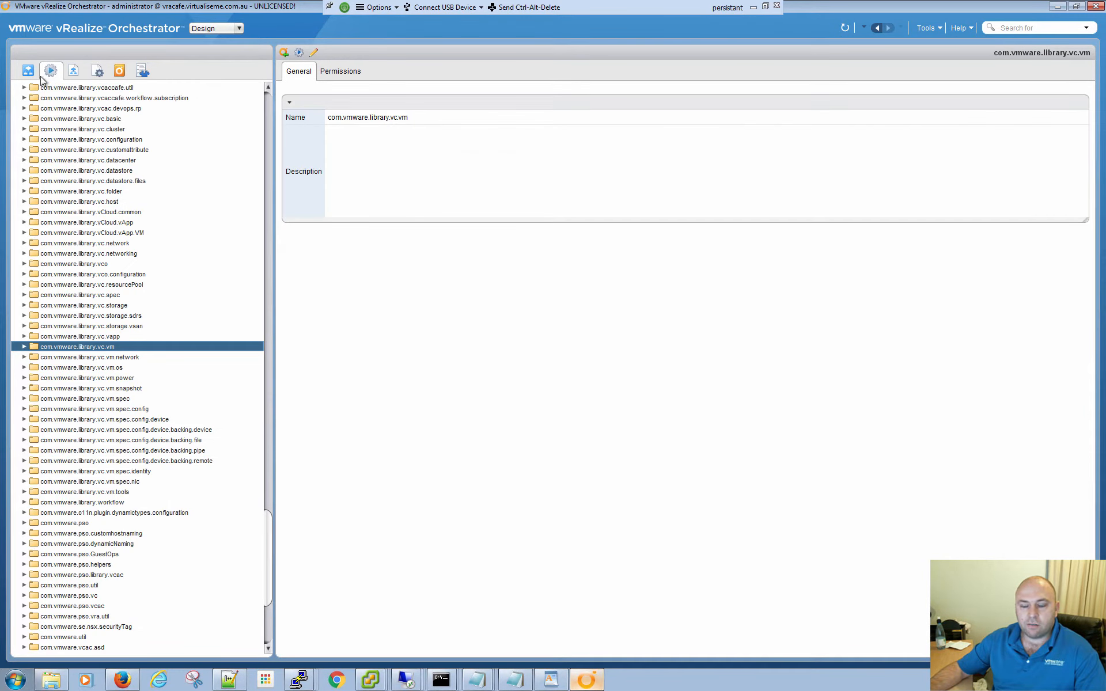
click(24, 408)
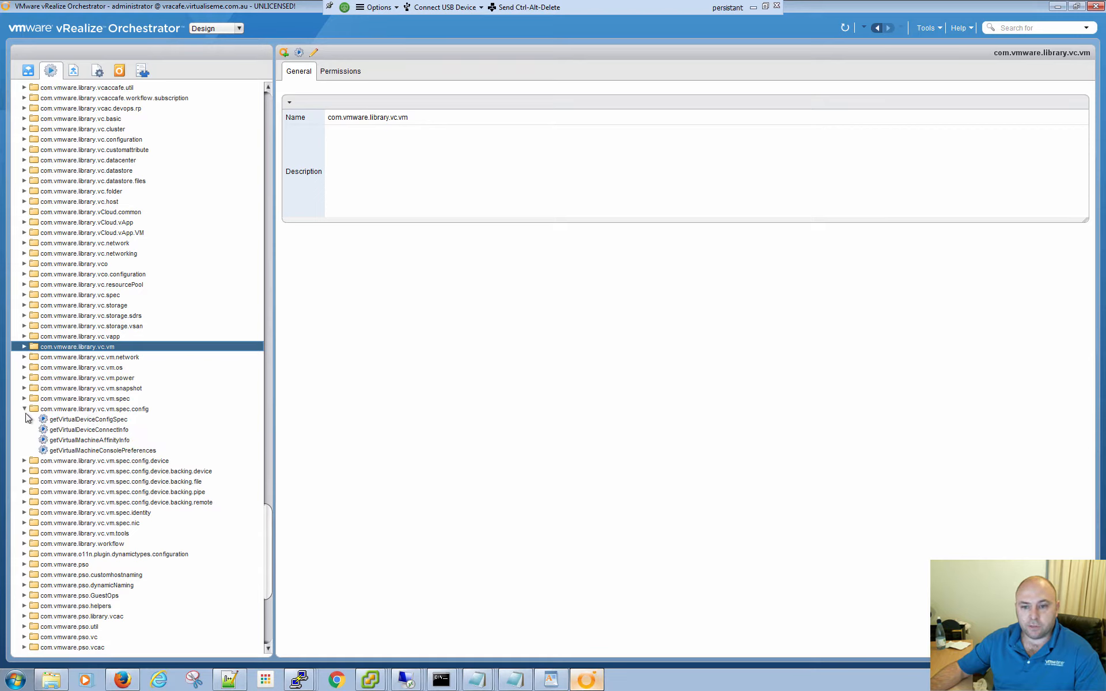
- Show the workflows and expand the Library's PowerShell folder down to its Samples
click(27, 70)
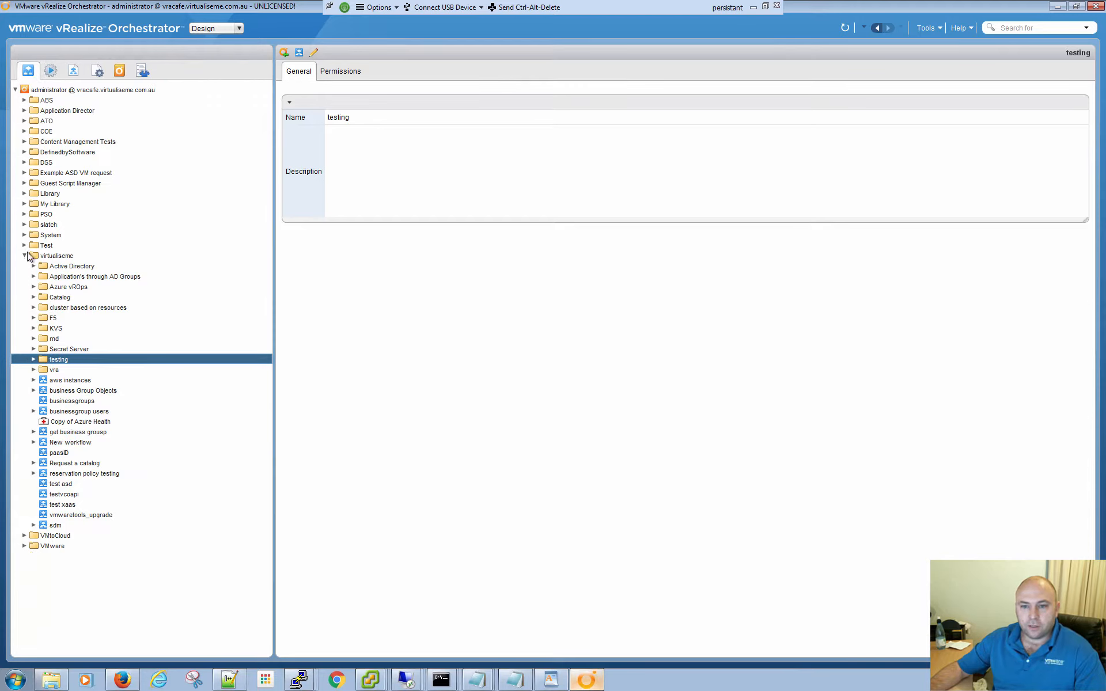
click(25, 192)
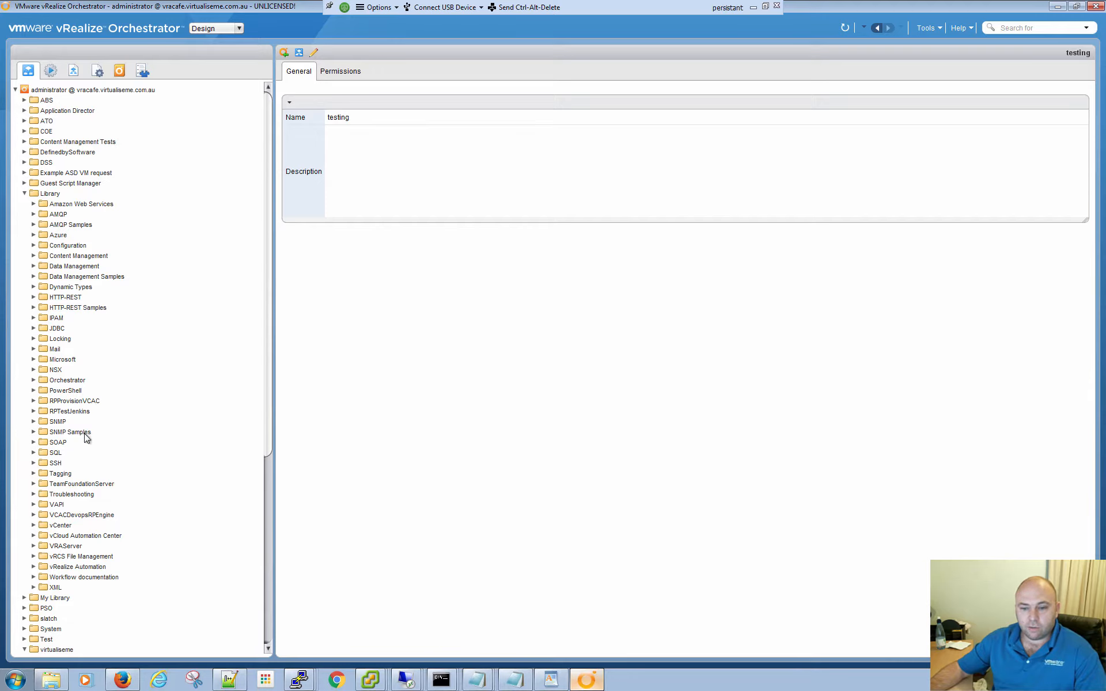
click(33, 391)
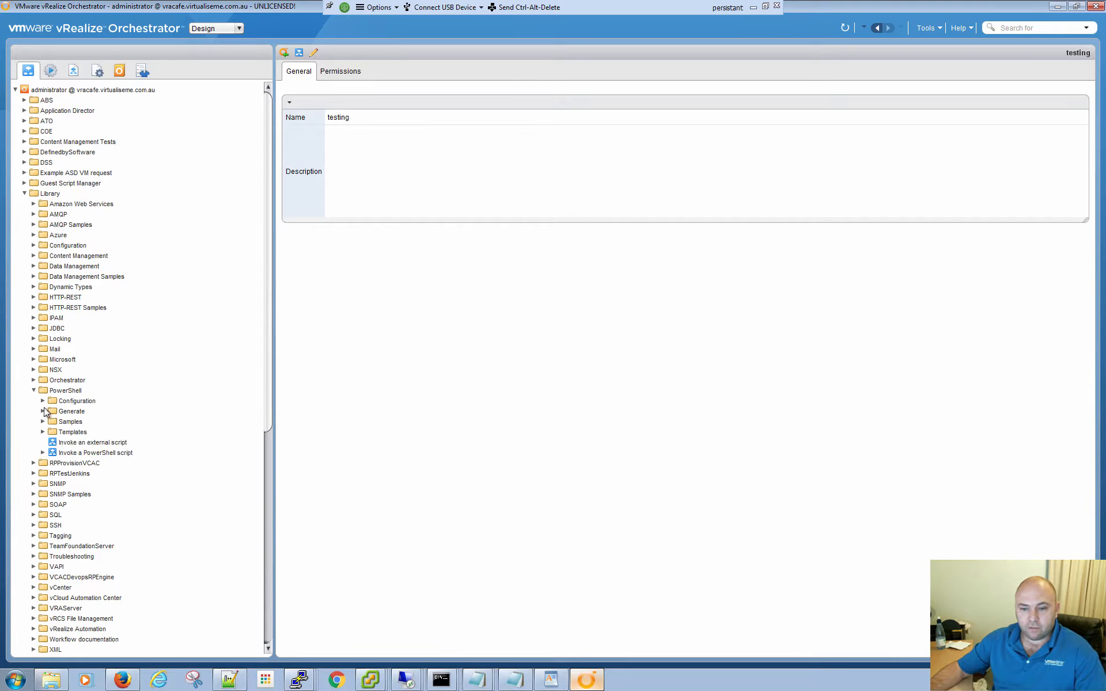
click(42, 422)
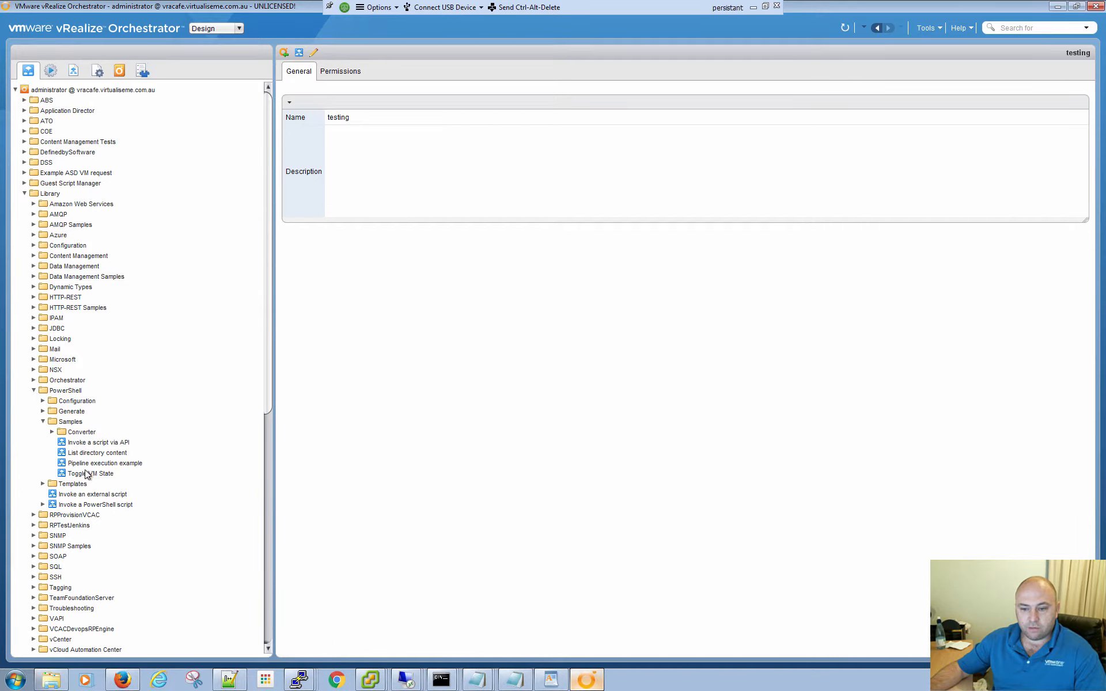
- Expand the Library's vCenter folder and its Virtual Machine management subfolder to examine the Snapshot workflows
scroll(80, 547, down, 5)
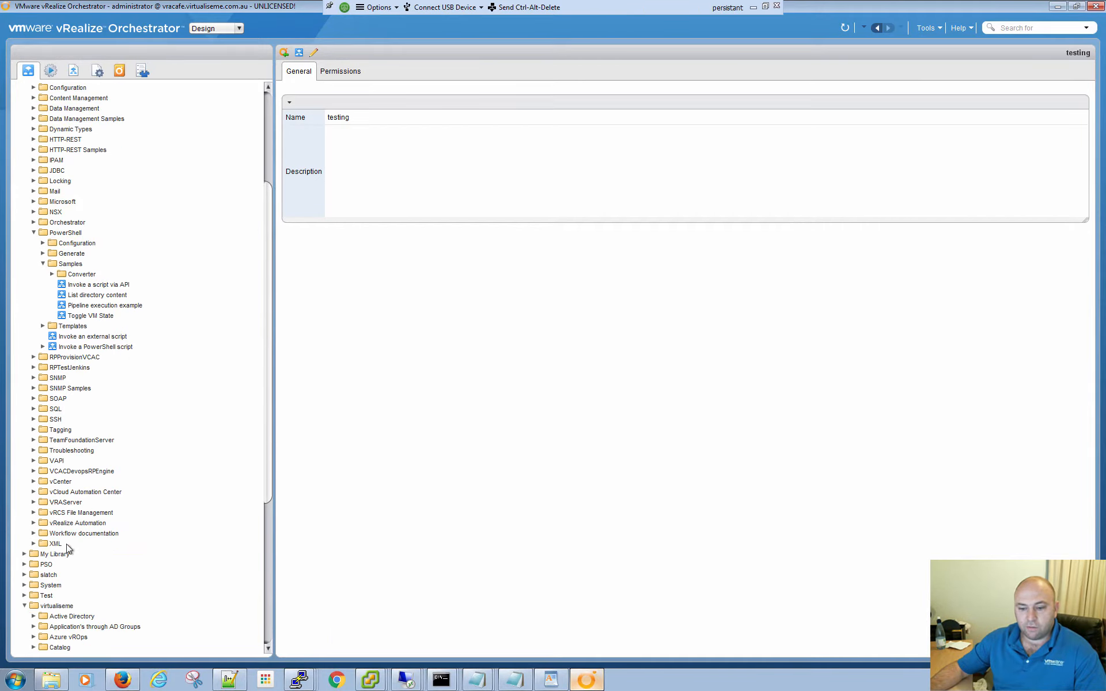
click(33, 482)
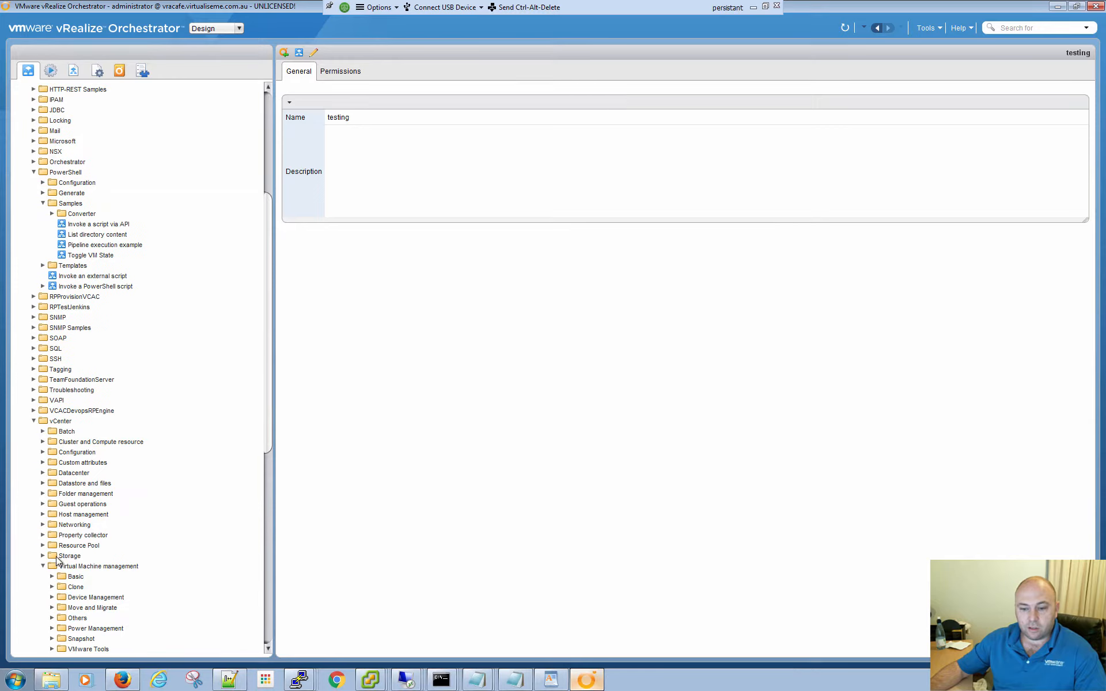
click(43, 566)
scroll(81, 501, down, 3)
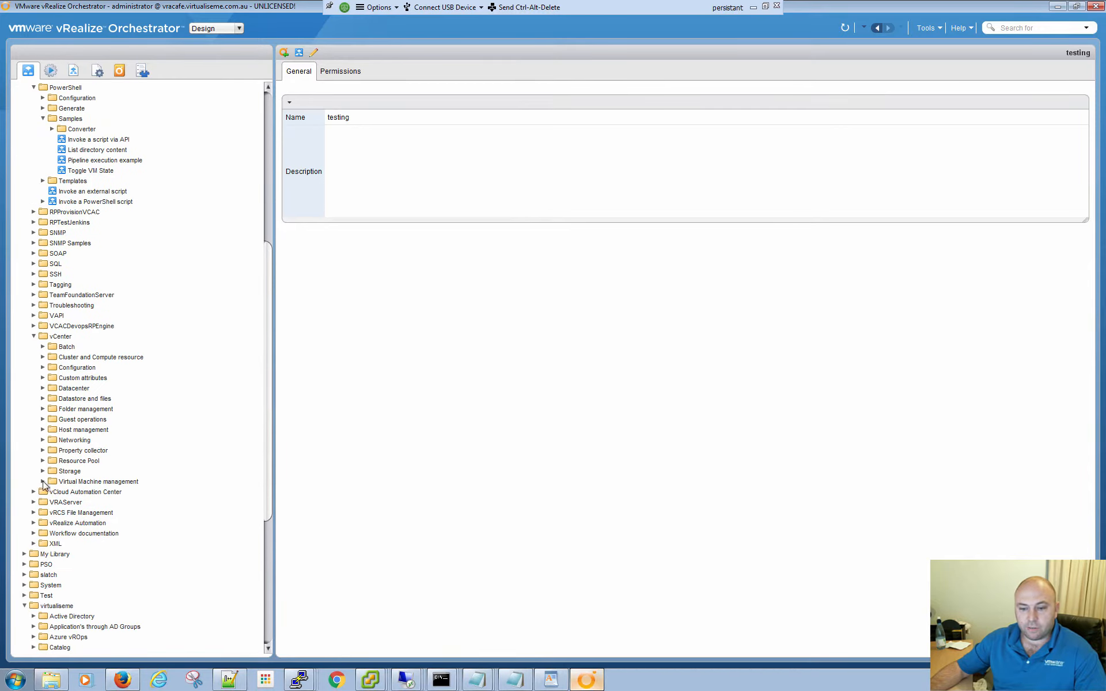
click(43, 481)
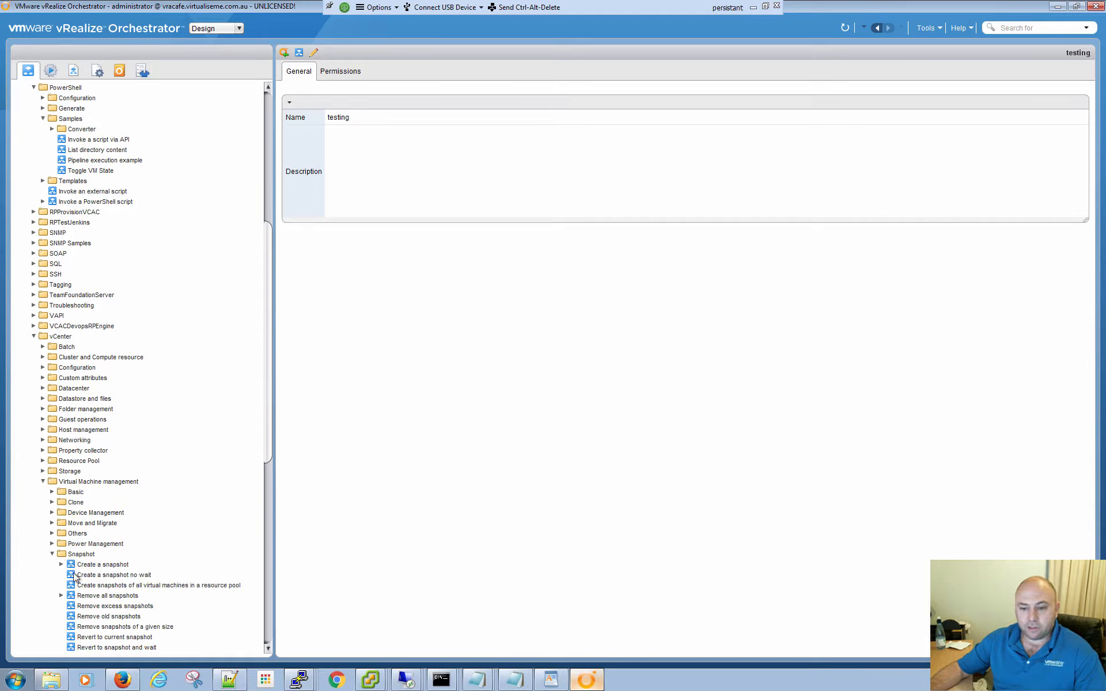
- Examine the schemas of Create a snapshot, Create a snapshot no wait, and Create snapshots of all virtual machines in a resource pool
click(104, 568)
mouse_move(402, 229)
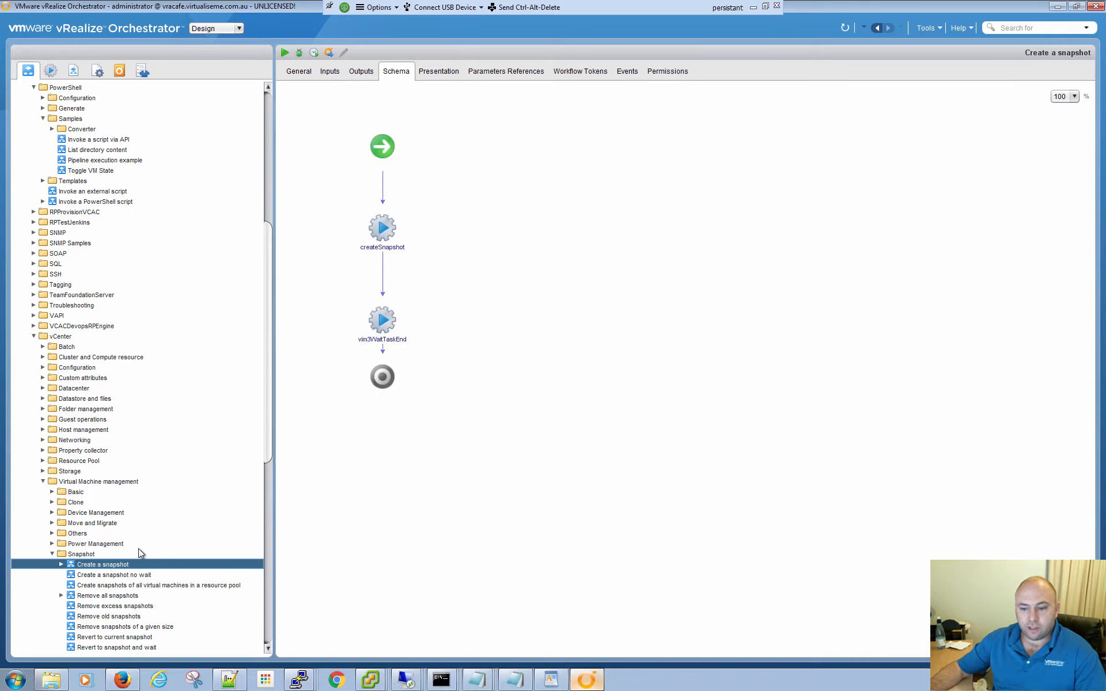
click(102, 575)
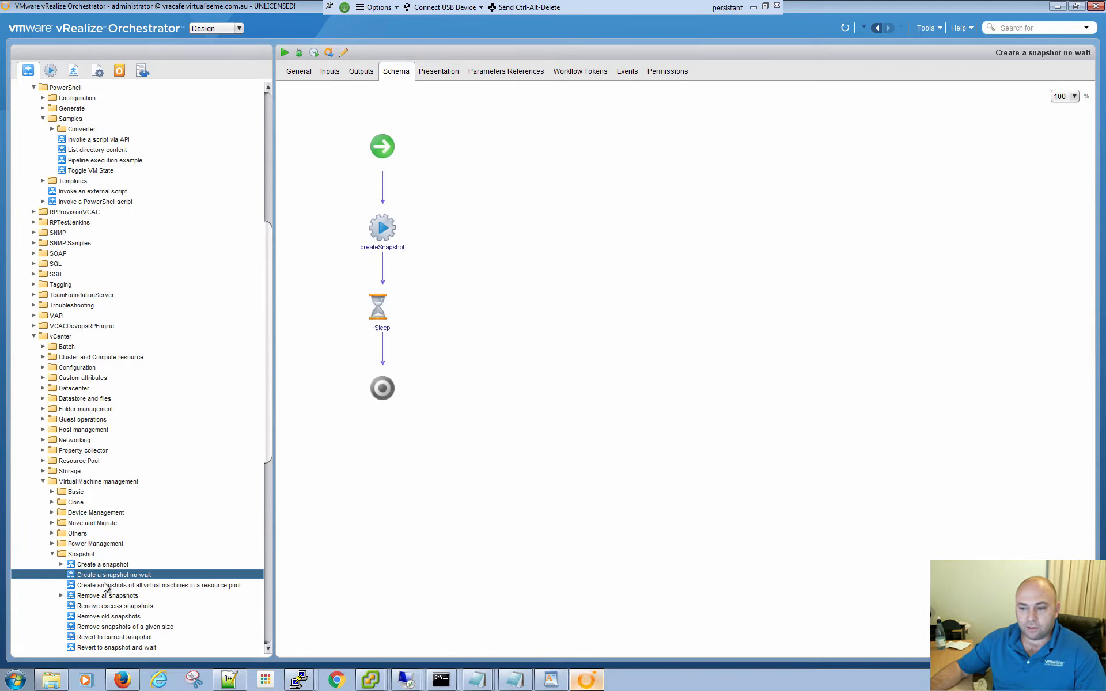
click(106, 586)
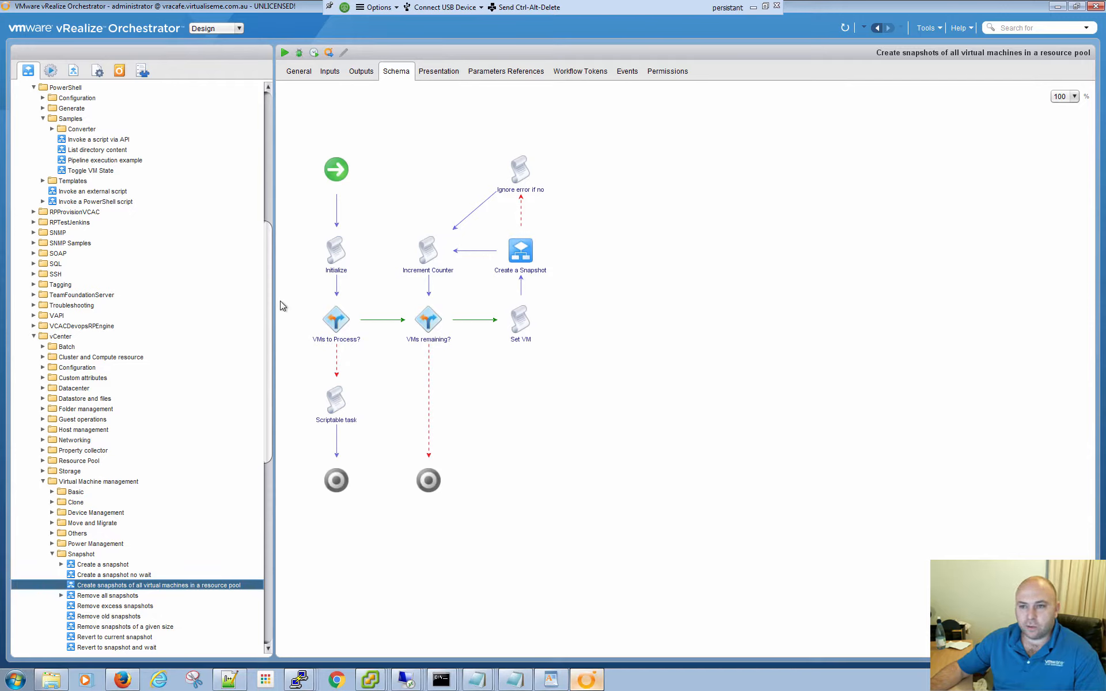
- Switch to the Run perspective and review its home overview, scheduler, policies and inventory
click(238, 29)
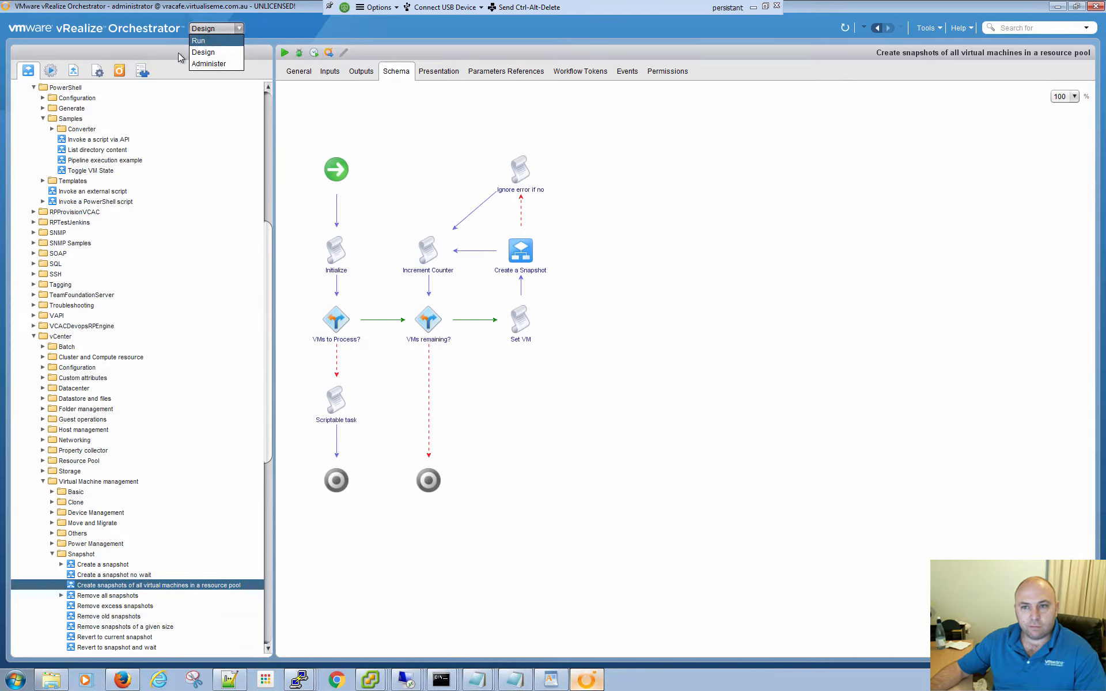
click(201, 41)
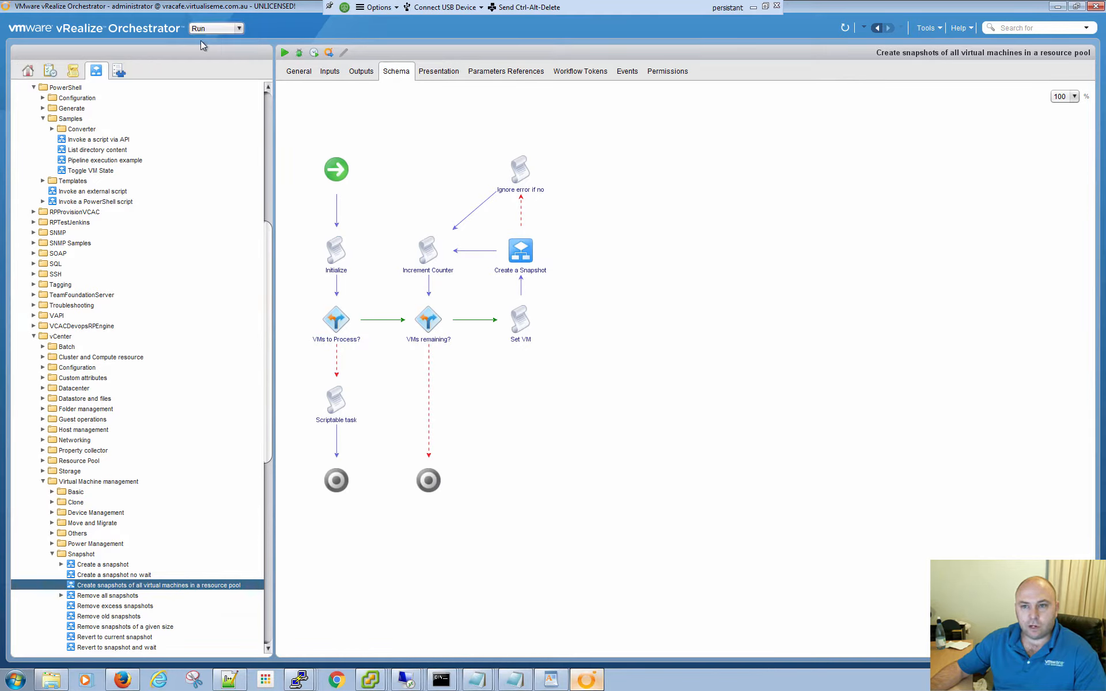
click(28, 70)
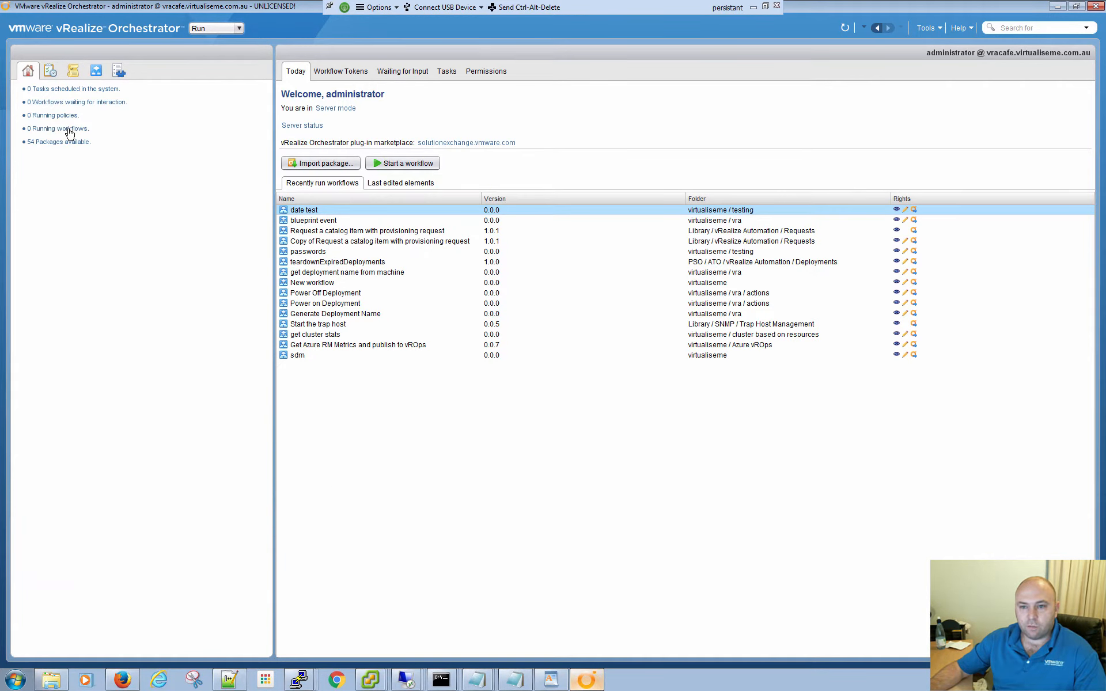
click(50, 70)
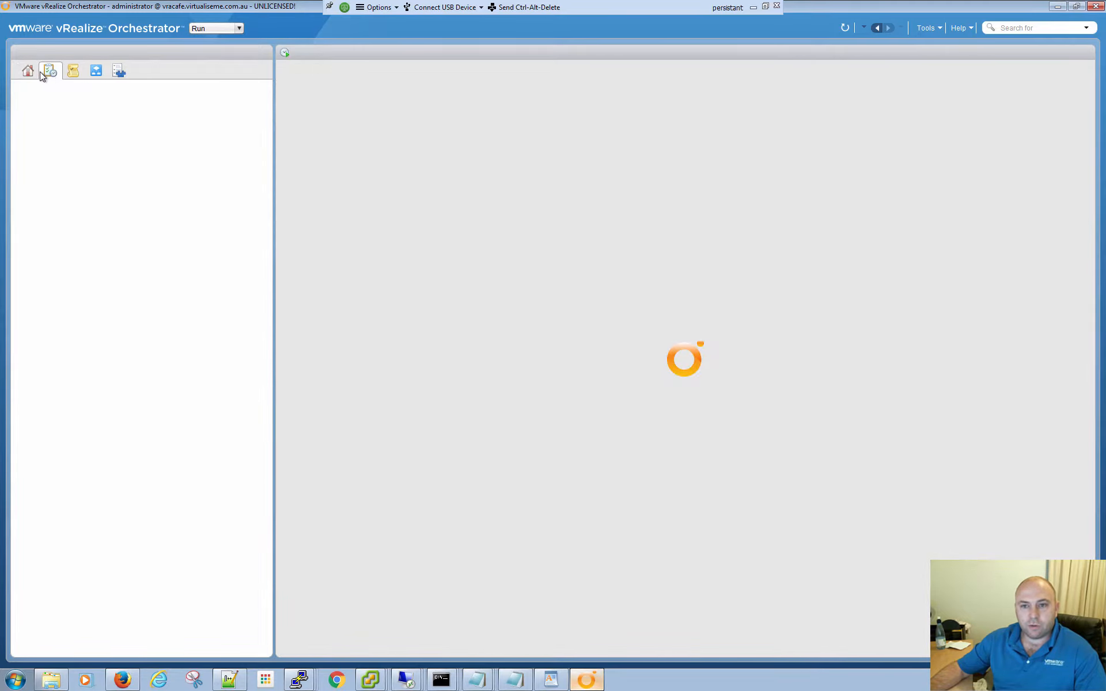
click(76, 74)
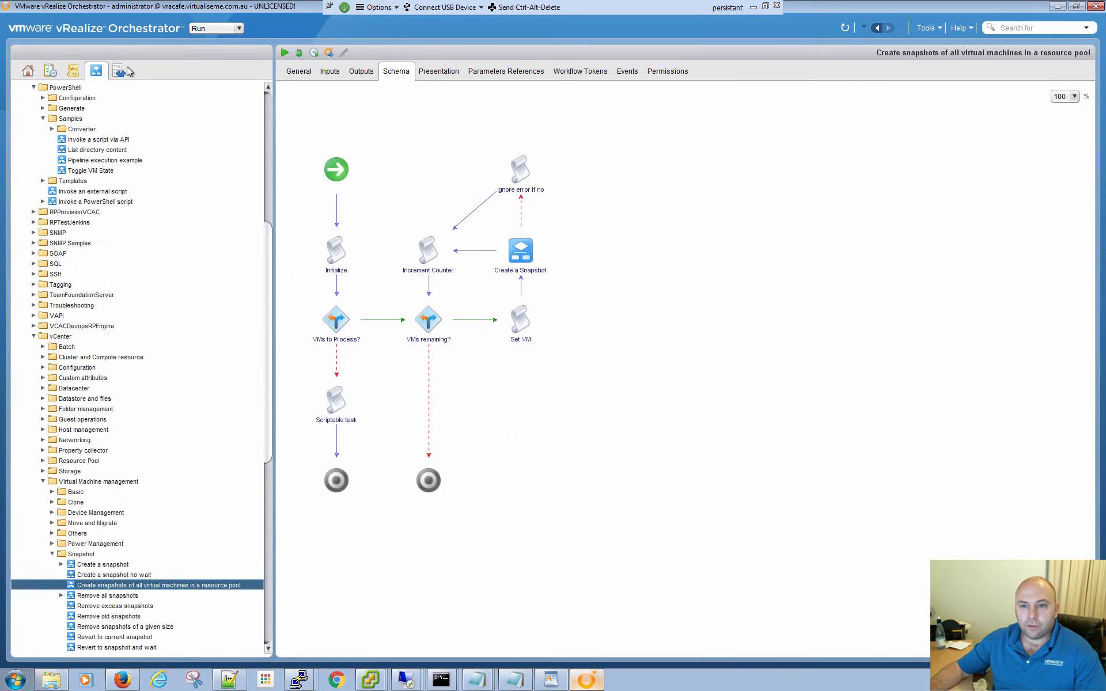
click(119, 72)
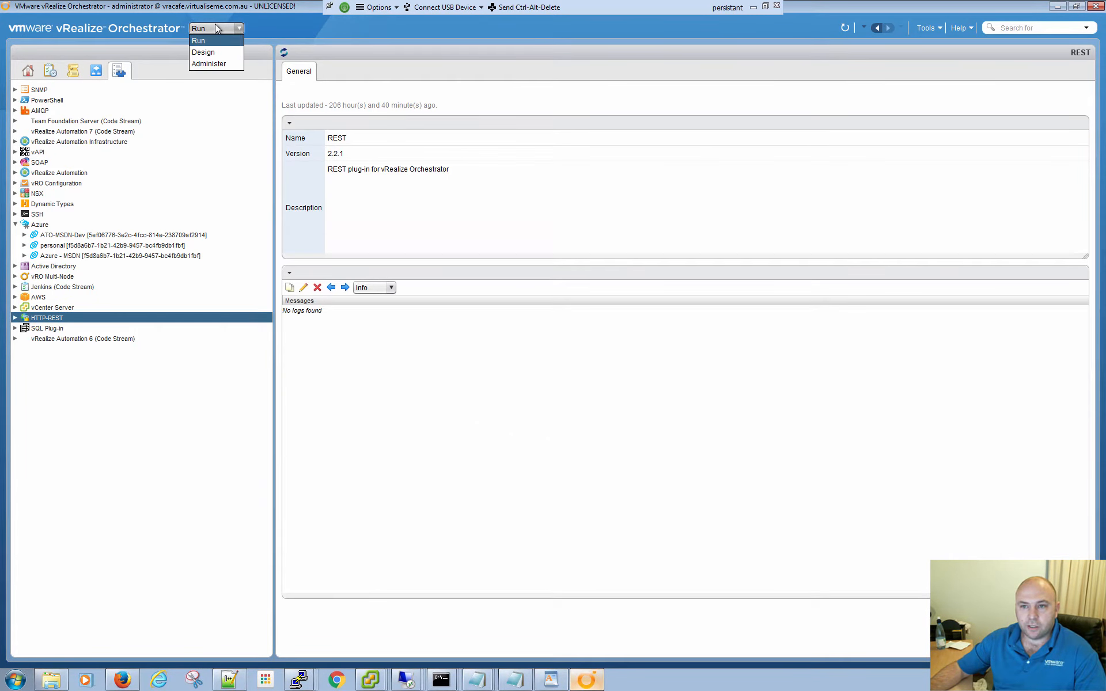
- Return to the Design perspective and review its actions, resources, configurations, packages and inventory
click(205, 53)
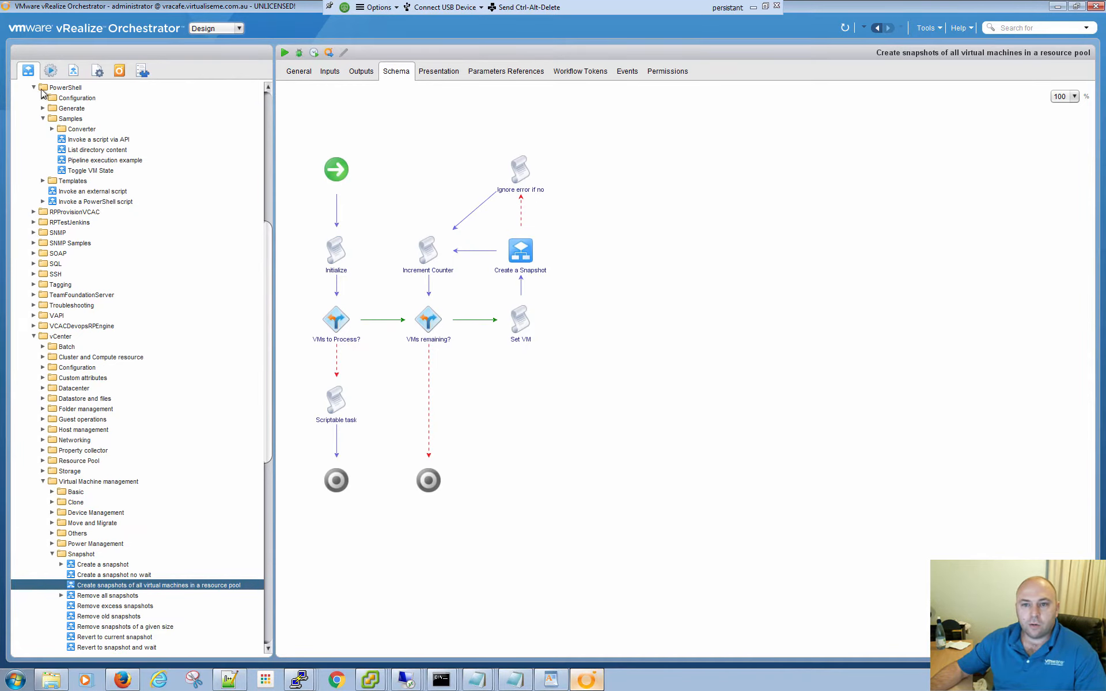
click(51, 71)
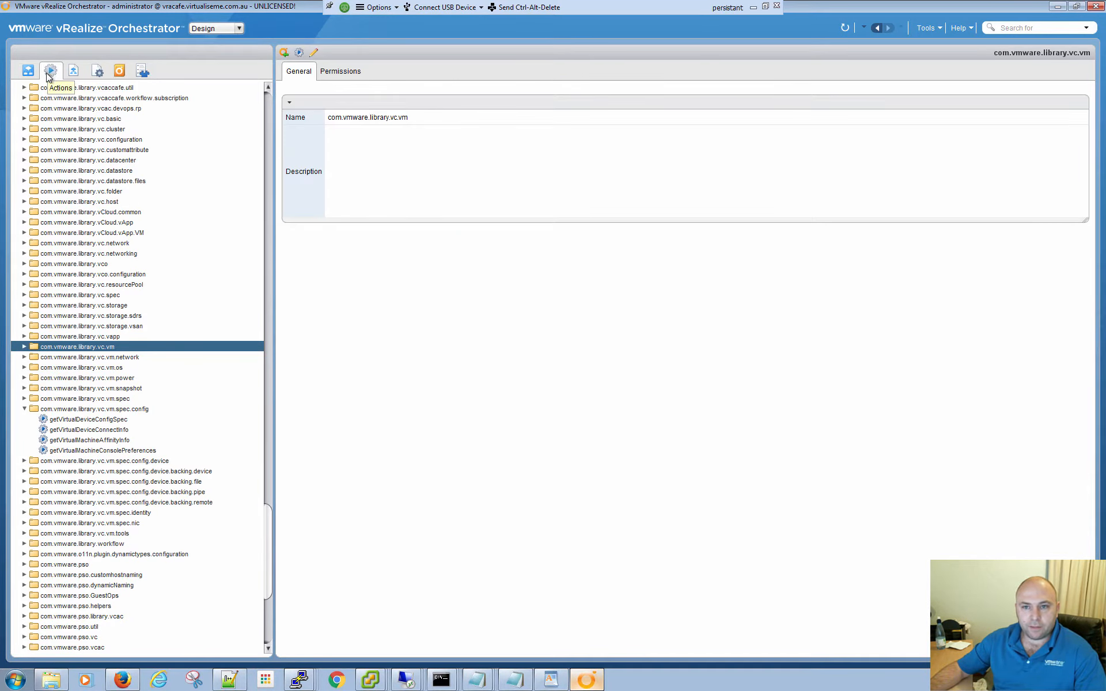
click(73, 70)
click(97, 70)
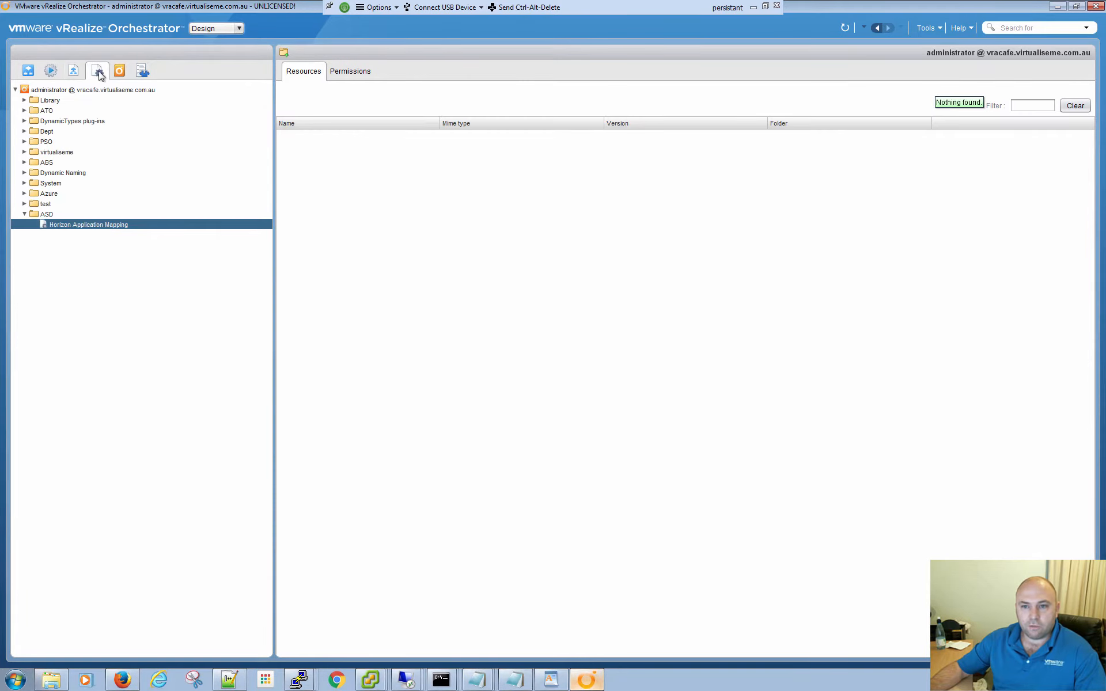
click(119, 70)
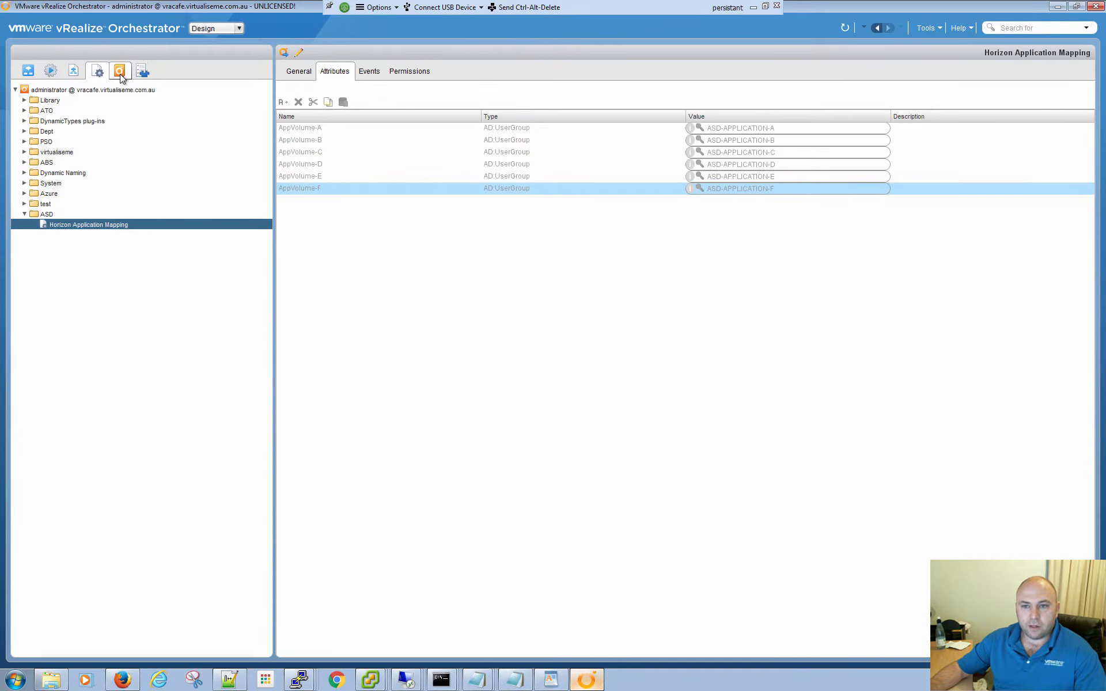
click(142, 71)
- Switch to the Administer perspective and review its authorizations, policy templates and inventory
click(213, 28)
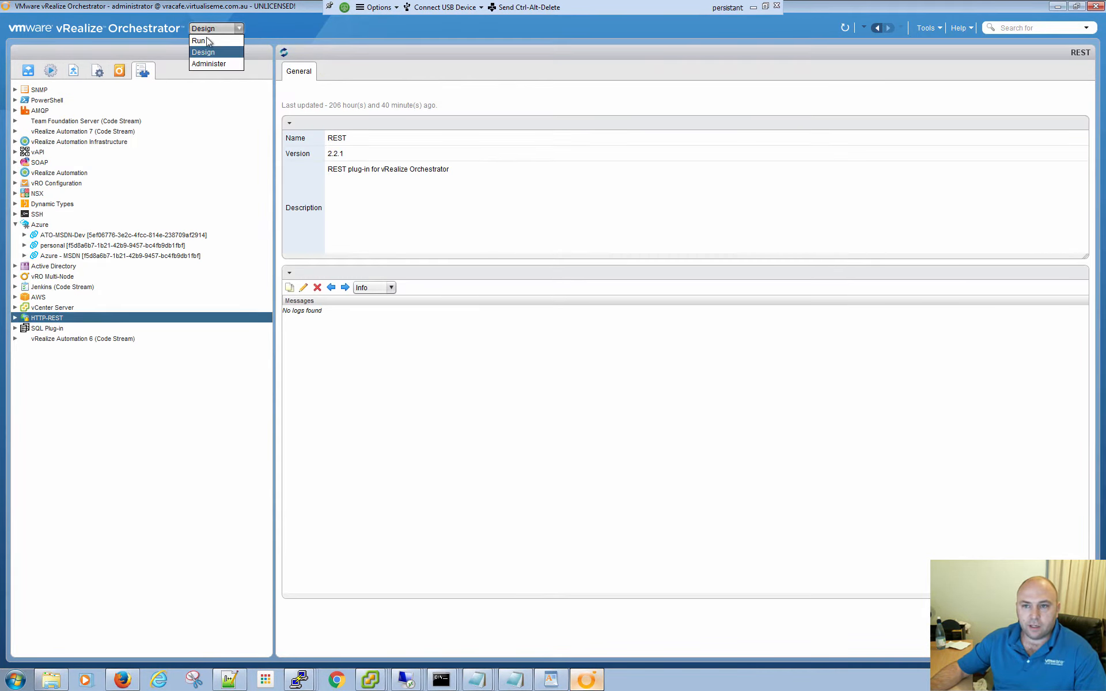
click(205, 61)
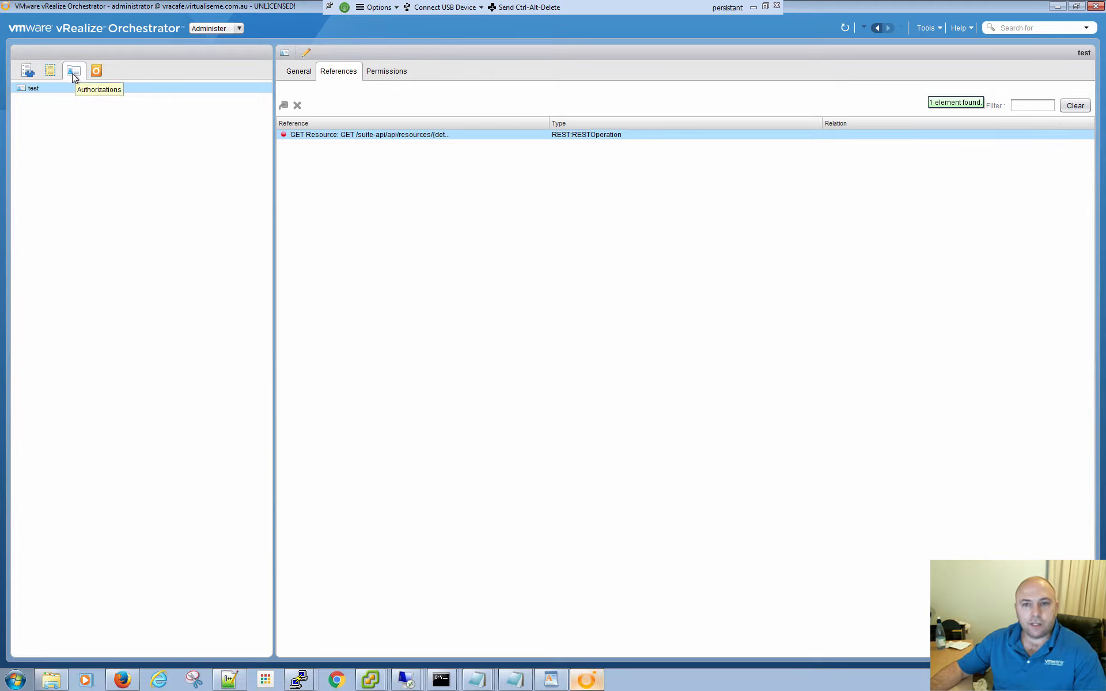
click(51, 72)
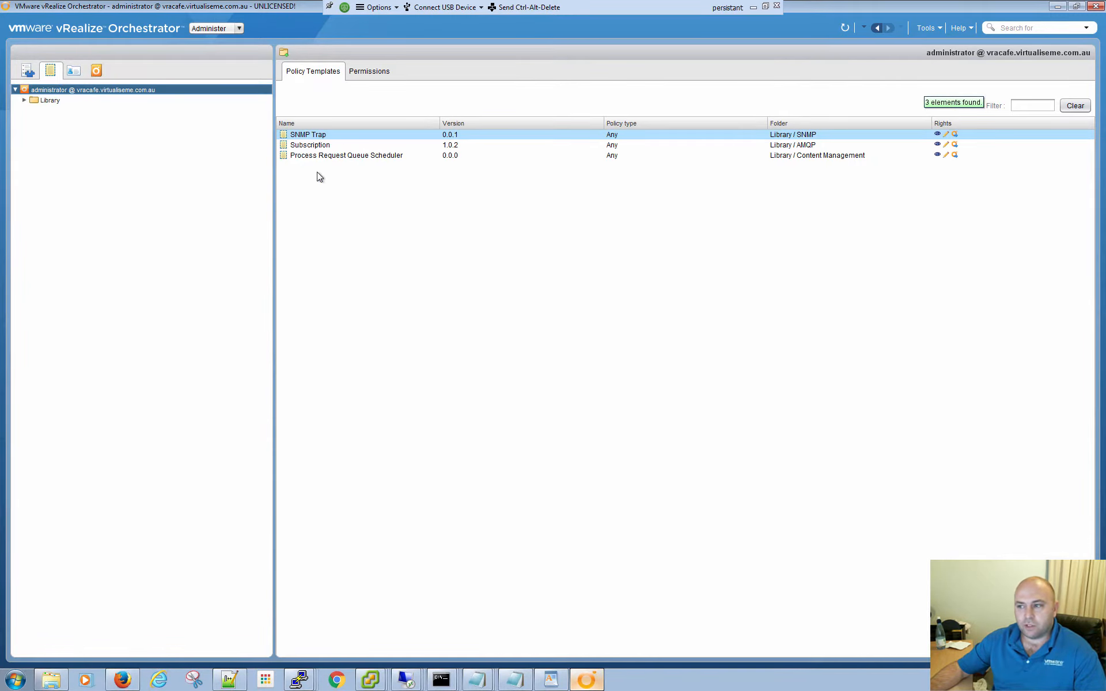
click(23, 73)
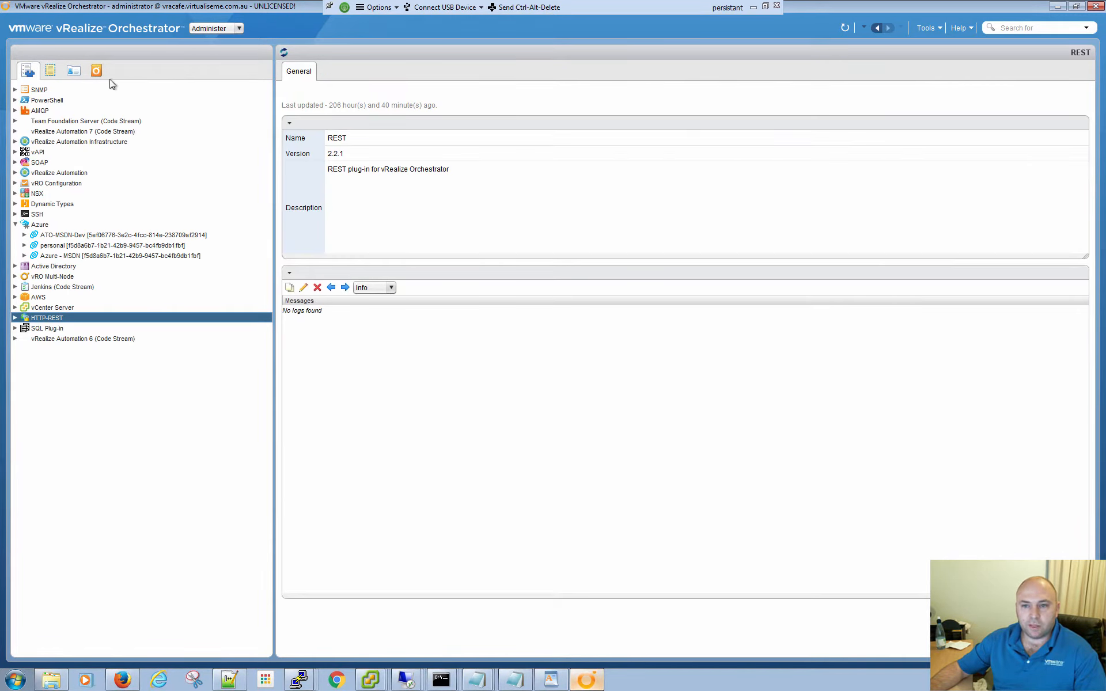
- Review the Administer perspective's packages and inventory, and return to the workflows of the Design perspective
click(96, 70)
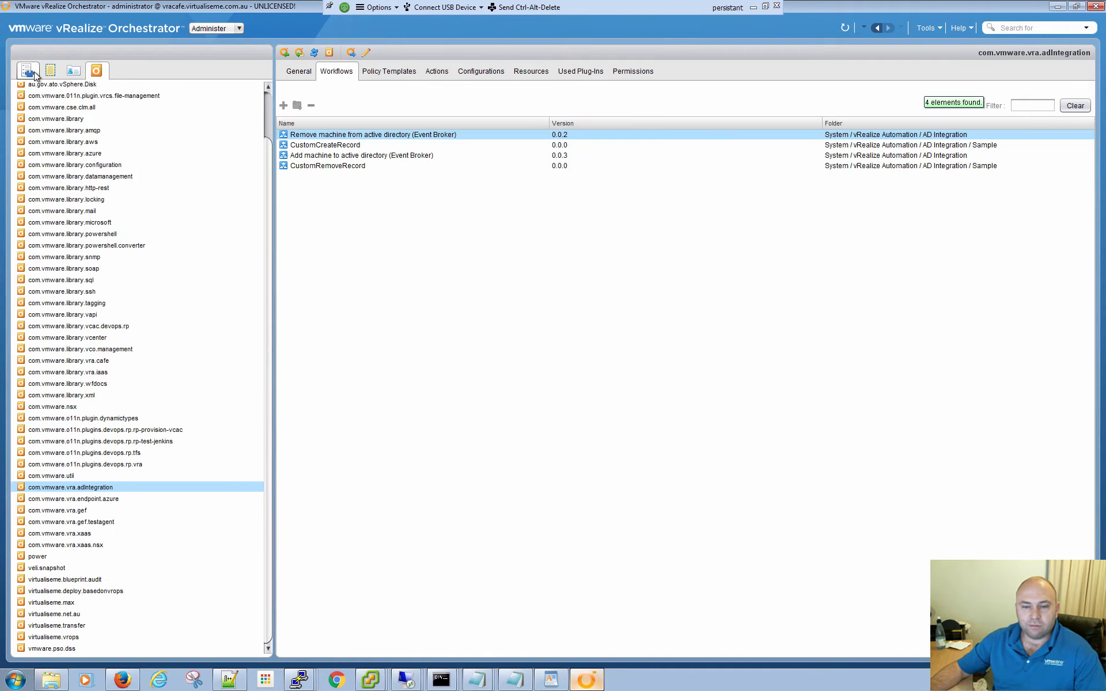
click(33, 71)
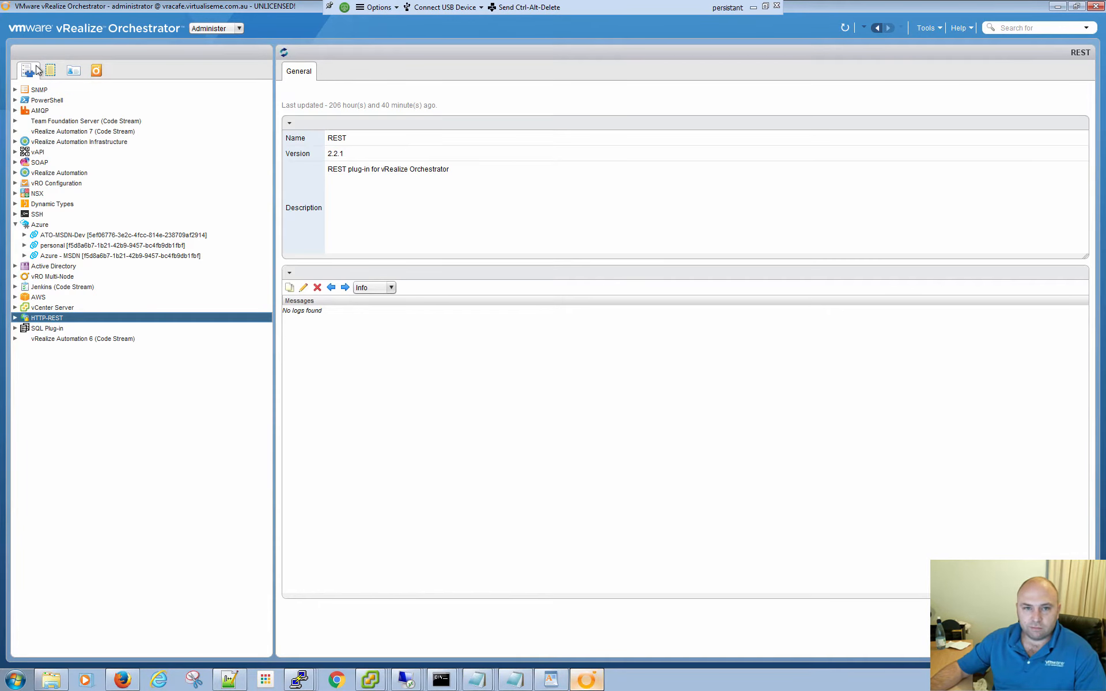
click(229, 29)
click(203, 52)
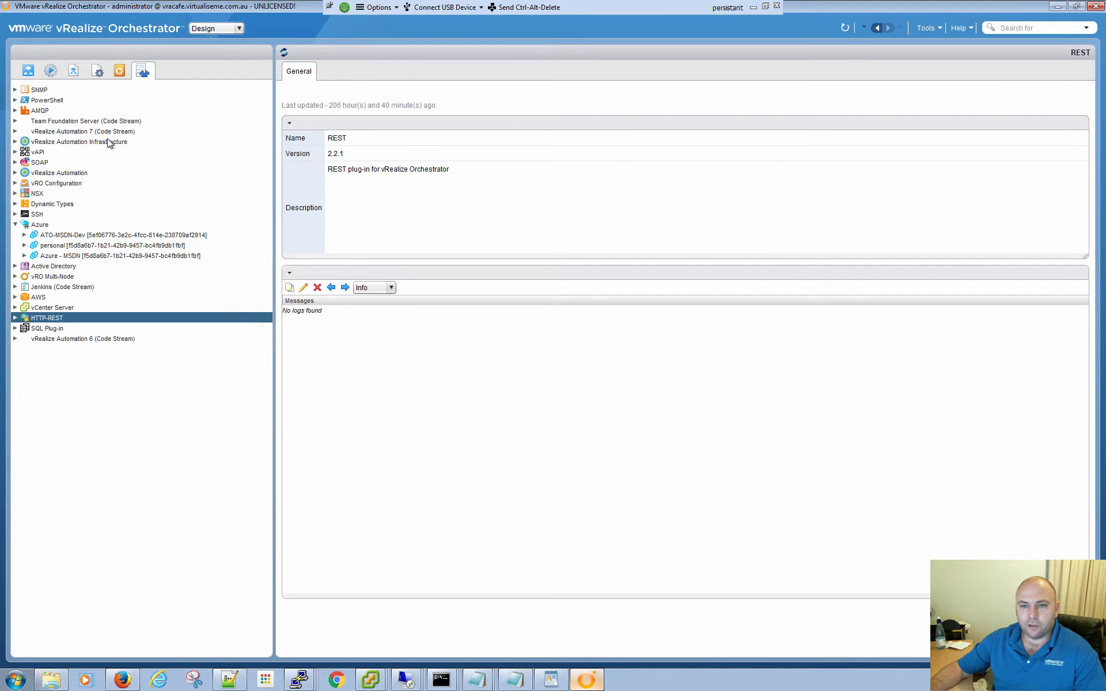
click(29, 71)
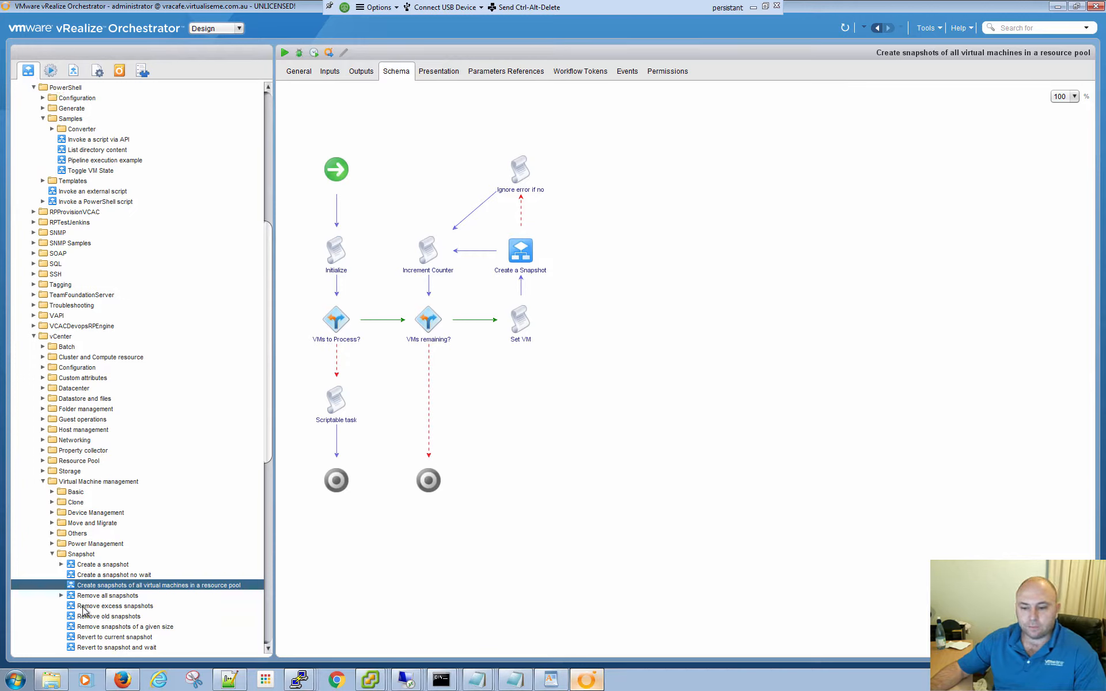
- Collapse the Virtual Machine management and vCenter folders in the workflow library
click(43, 481)
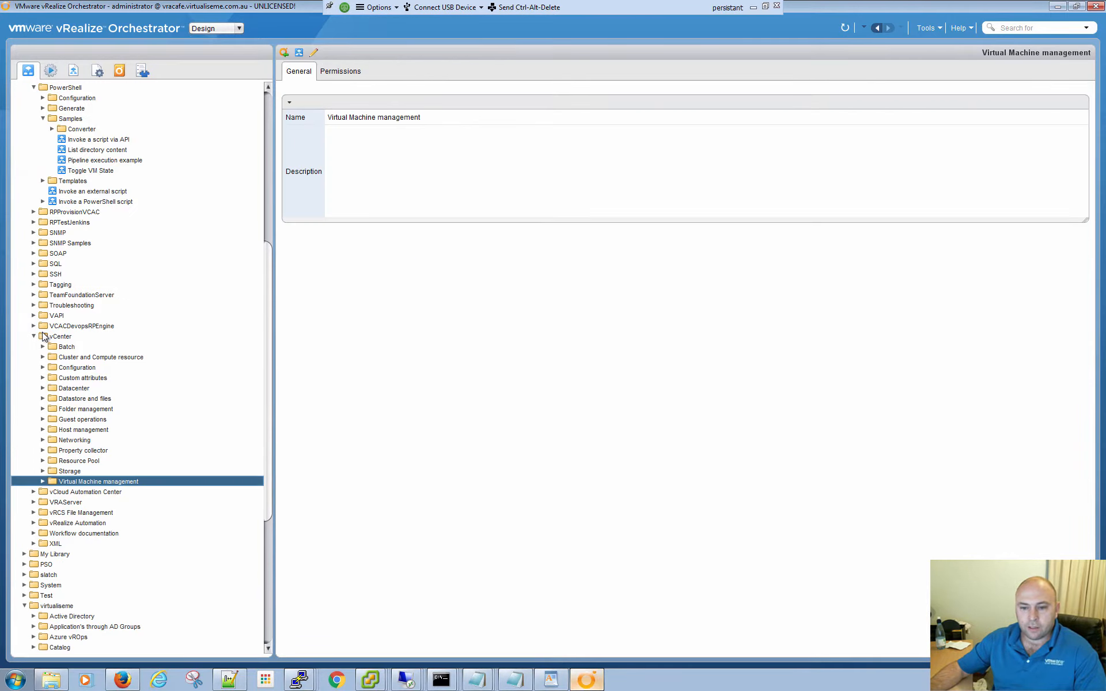
click(34, 337)
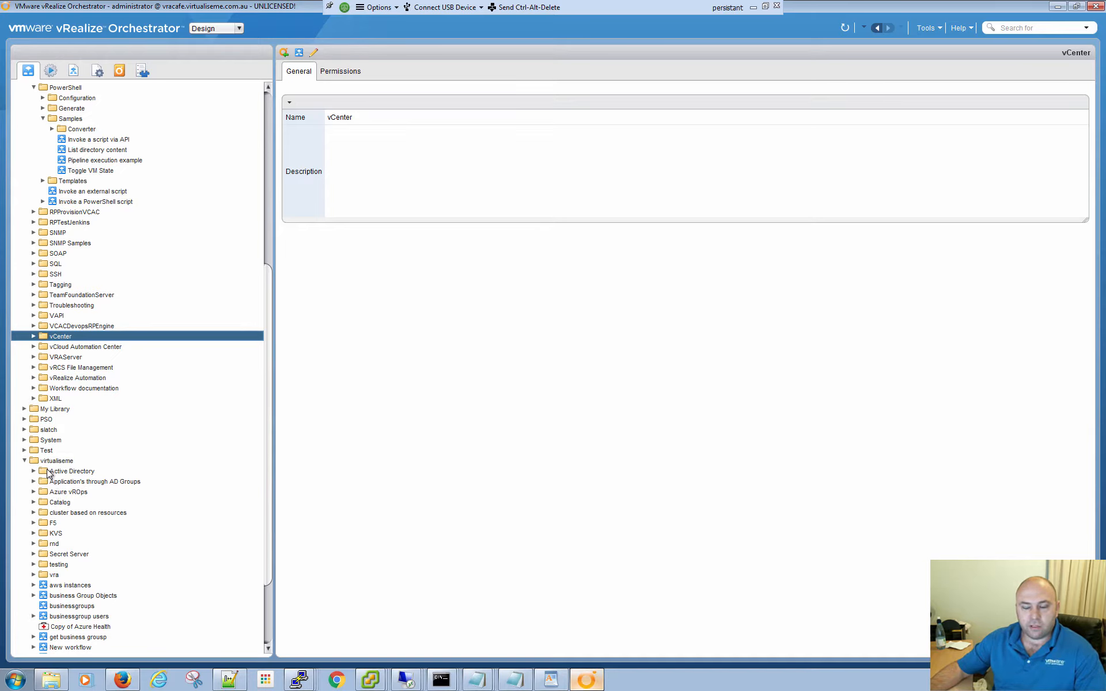
scroll(48, 473, down, 2)
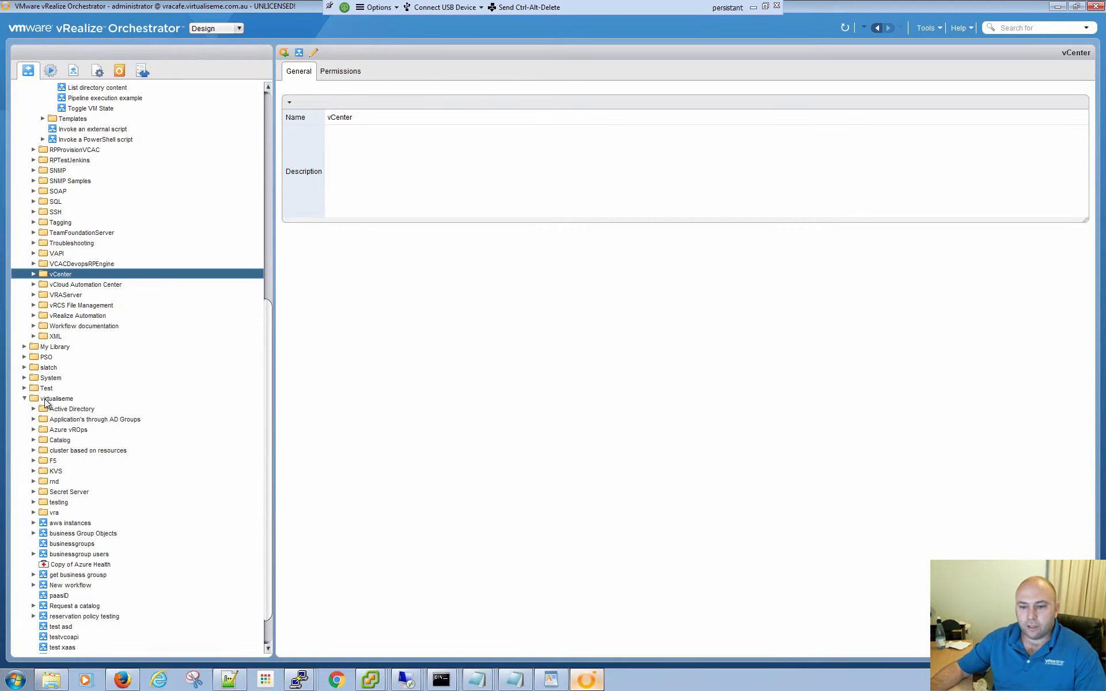
- Create a workflow named "power off vm" in the virtualiseme folder
right_click(45, 402)
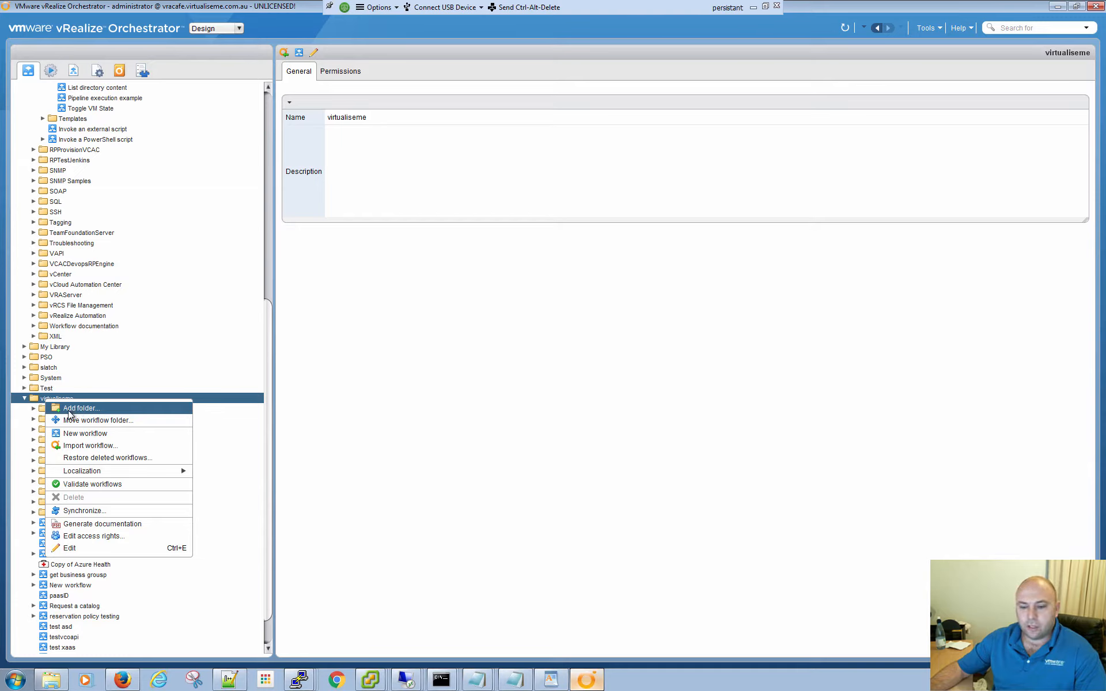
click(92, 433)
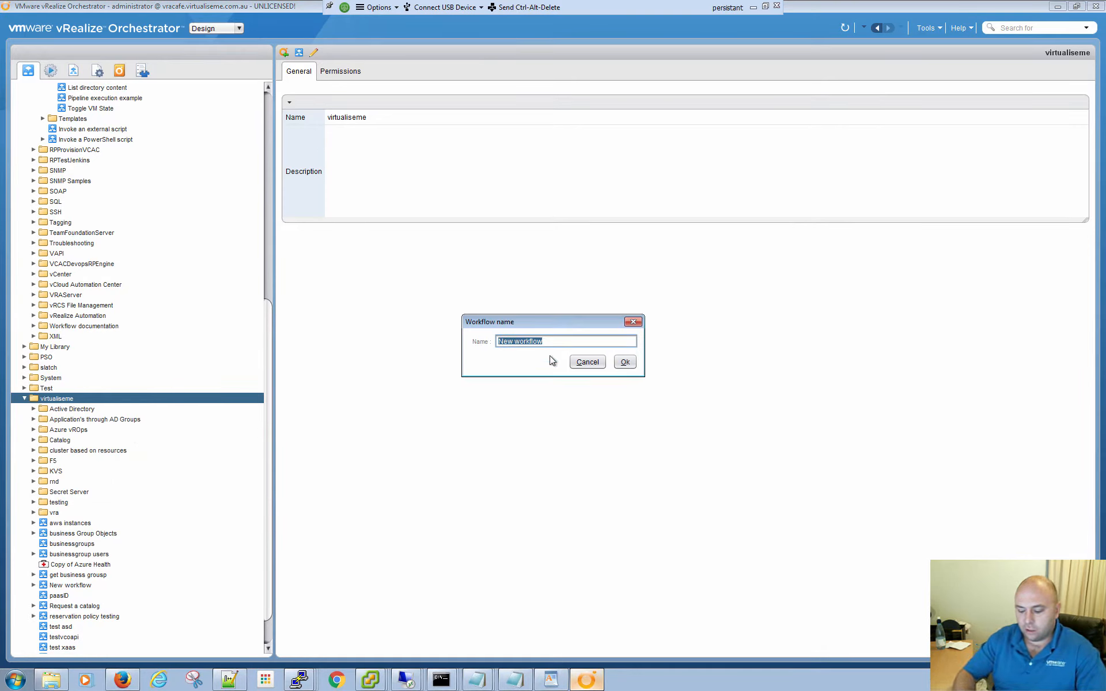
text(po)
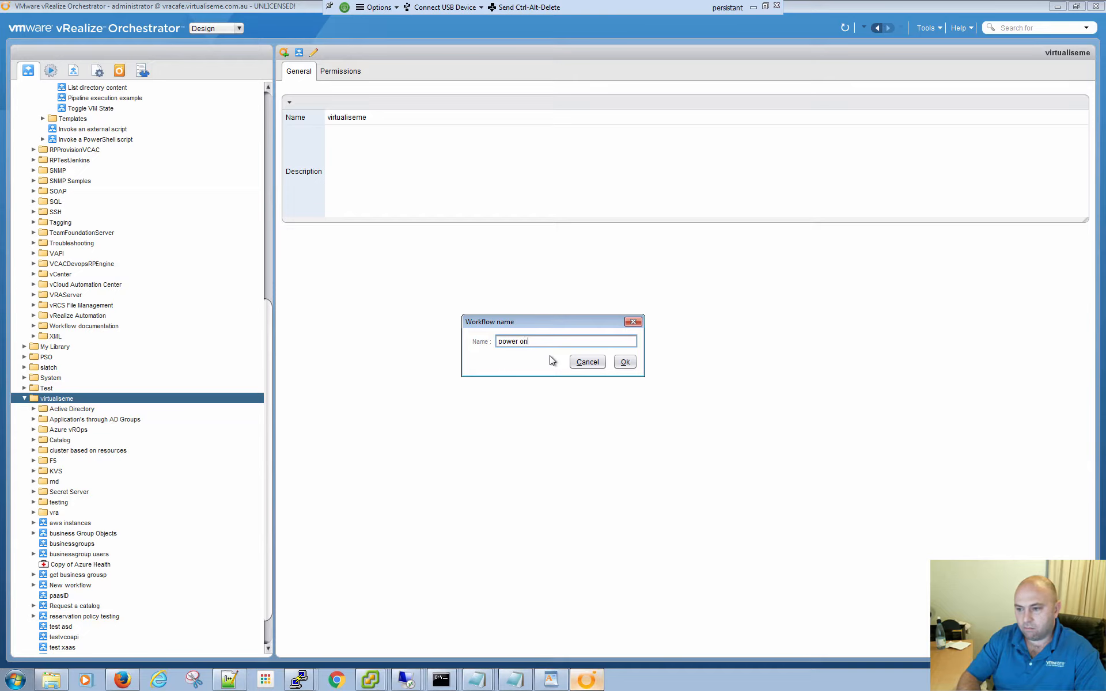
text(wer off)
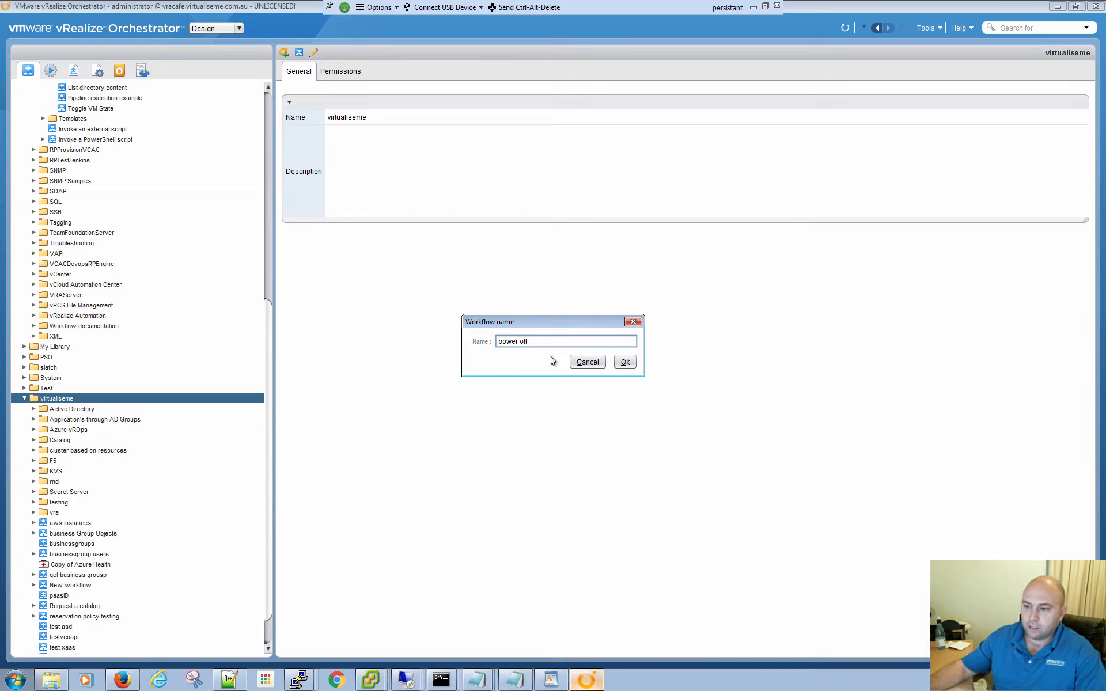
text( vm)
click(624, 362)
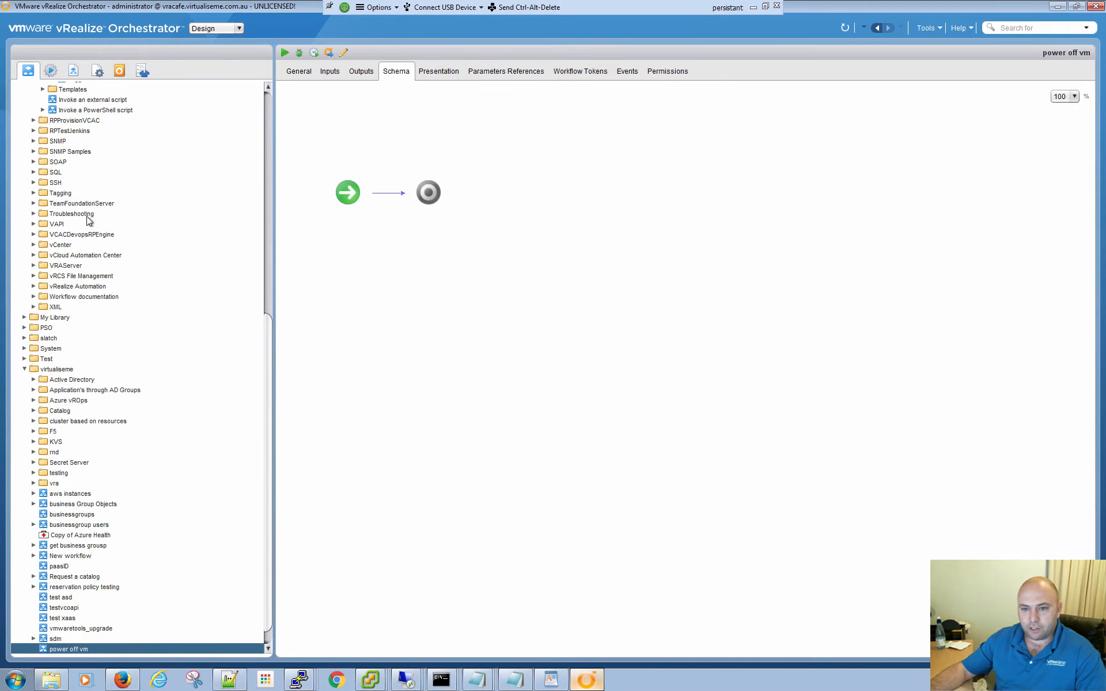
- Collapse the PowerShell library folder and open the "Power off virtual machine and wait" workflow from vCenter's Virtual Machine management, Power Management folder
scroll(38, 277, up, 5)
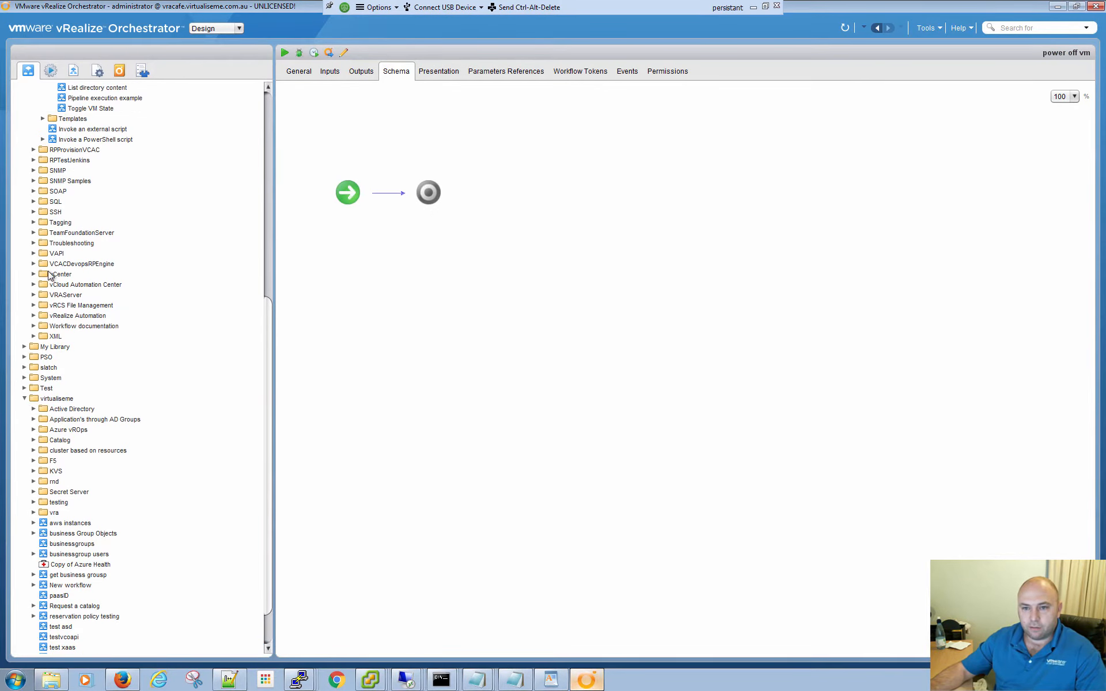
scroll(50, 278, up, 8)
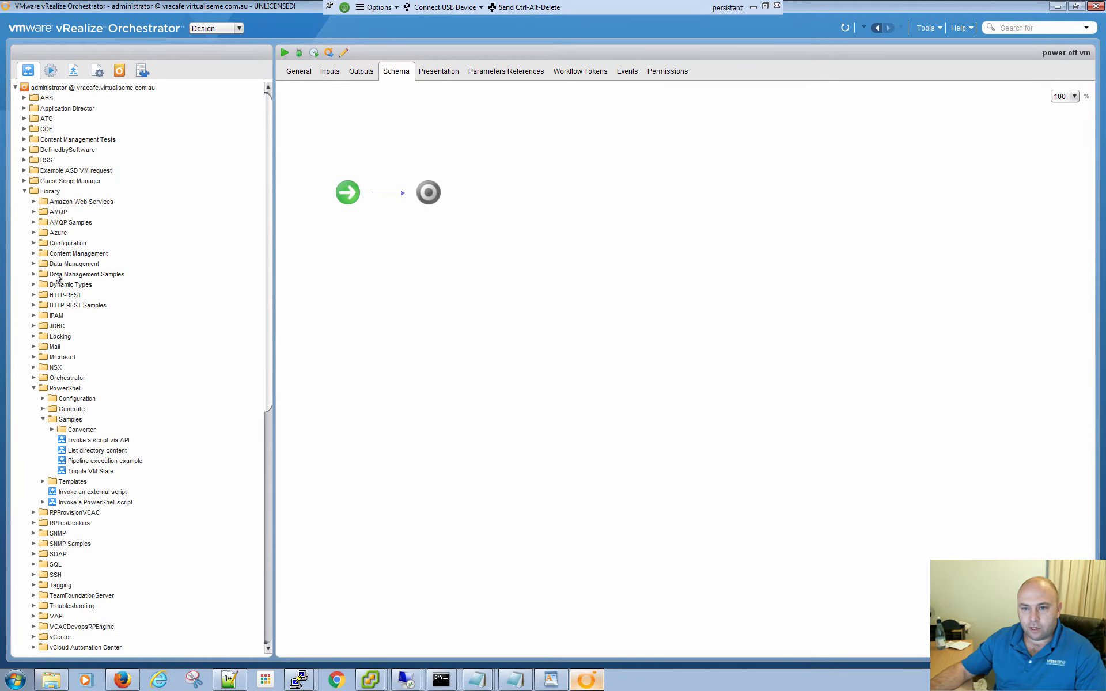
scroll(43, 414, down, 3)
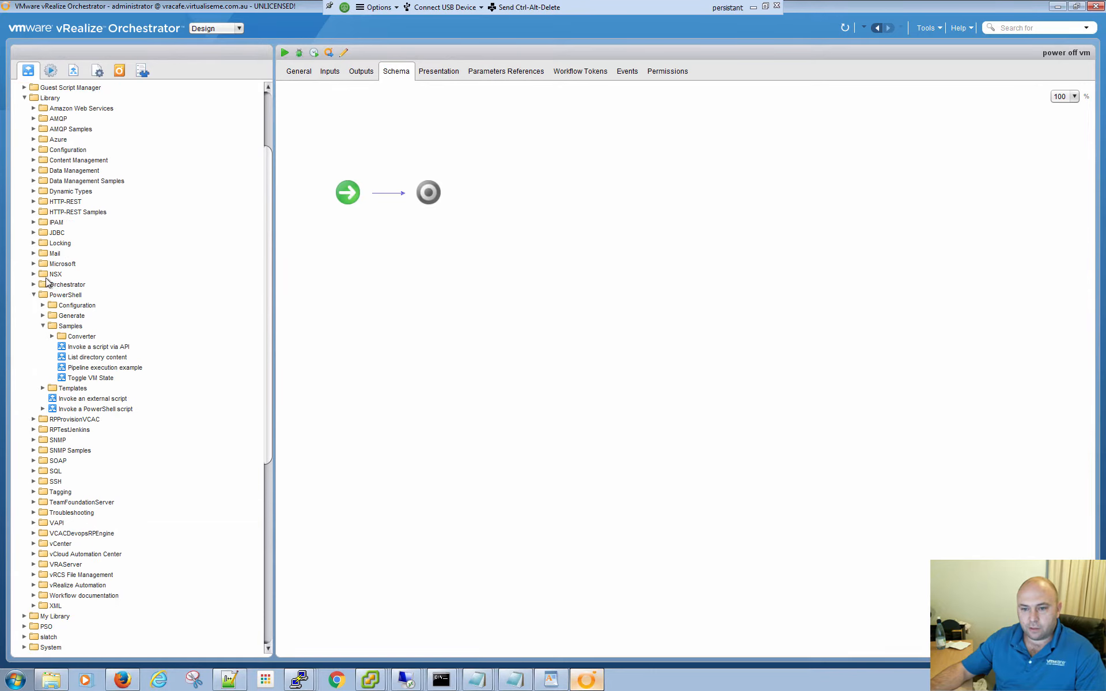
click(34, 295)
scroll(43, 438, down, 7)
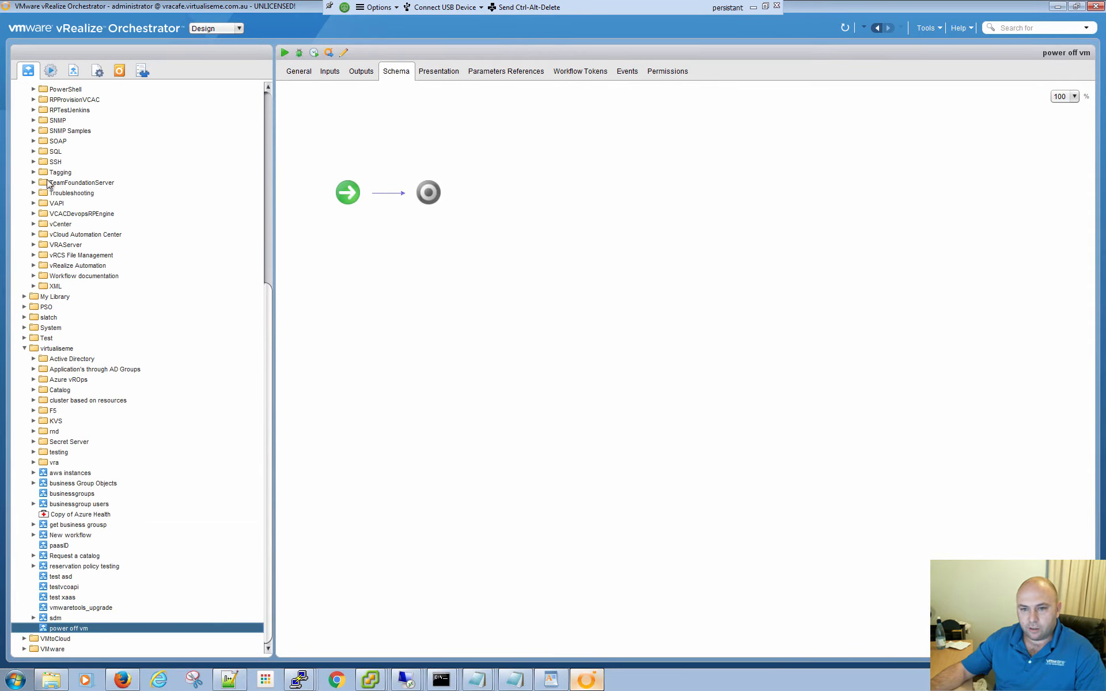
scroll(58, 253, up, 3)
scroll(58, 253, up, 2)
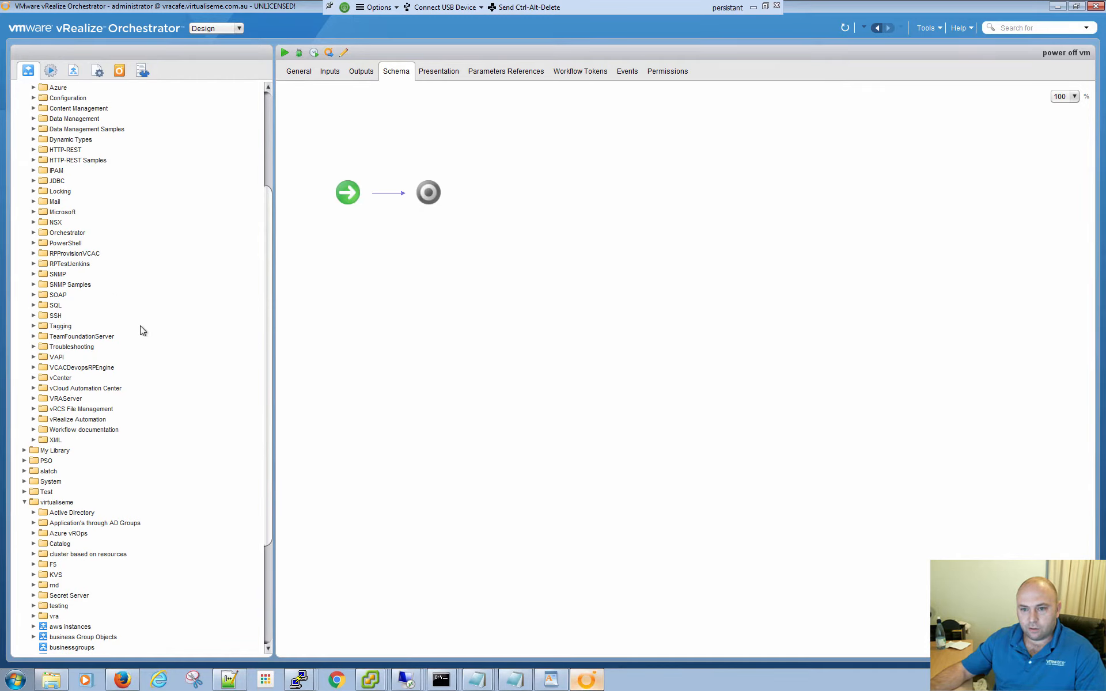
click(34, 377)
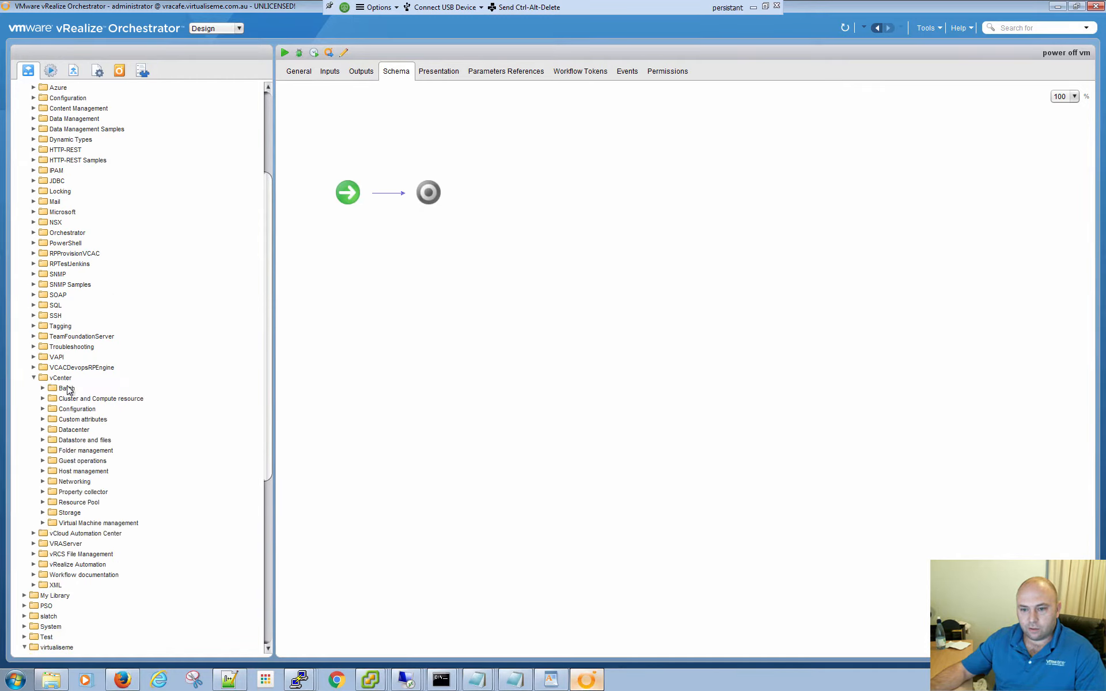
click(43, 522)
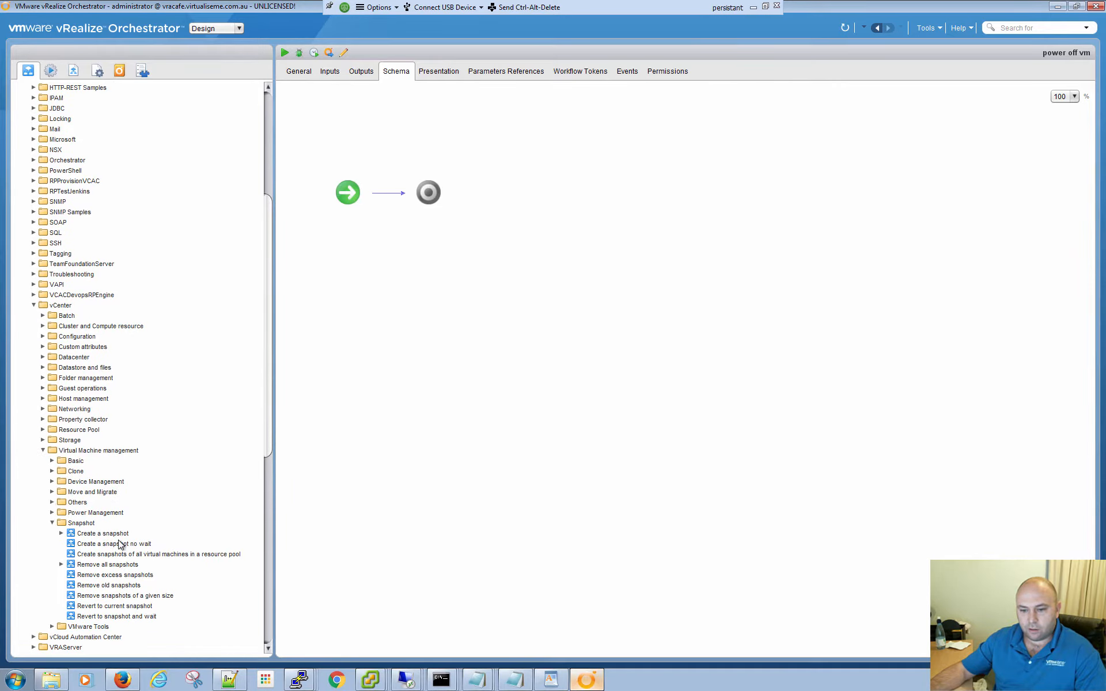
click(52, 512)
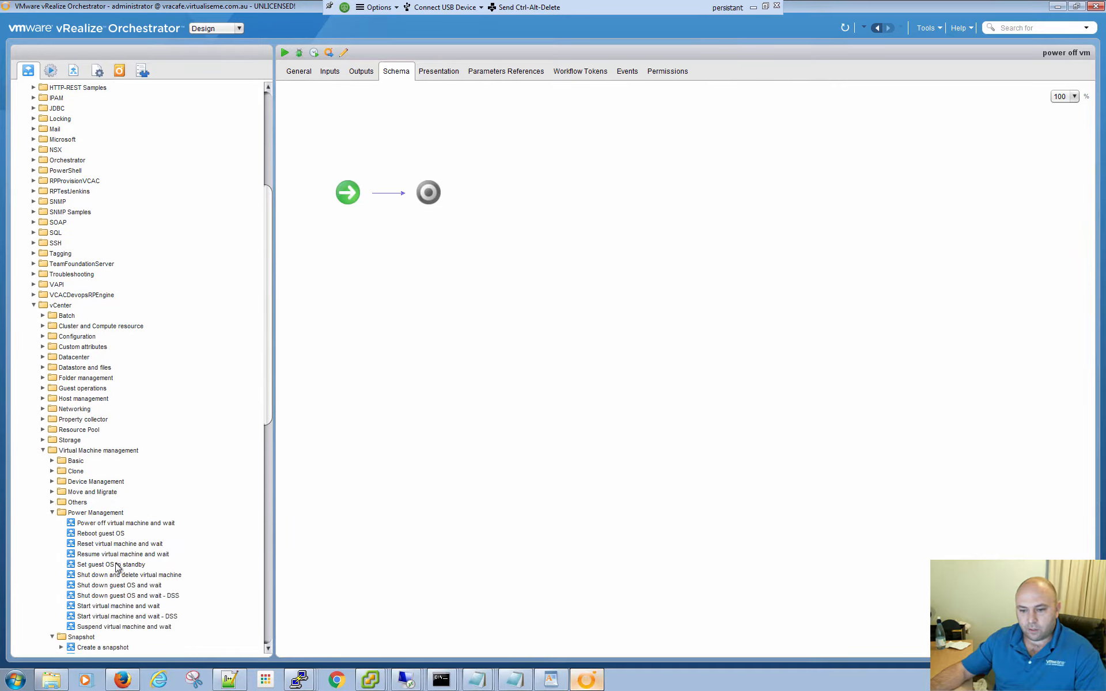
click(140, 524)
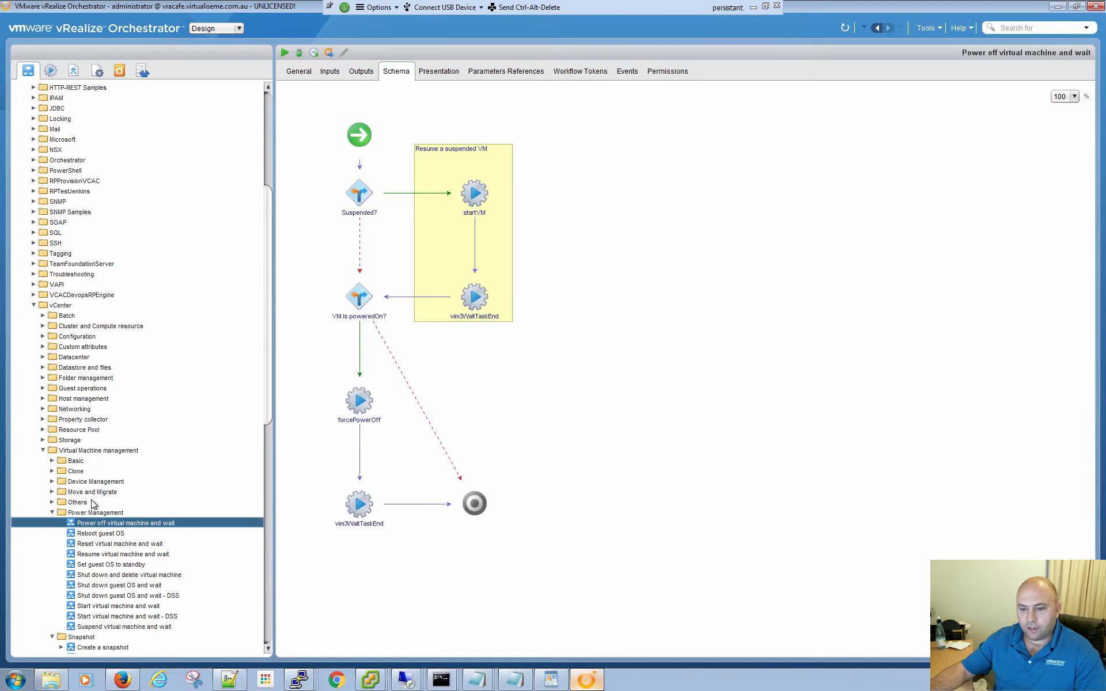
- Examine the start form of "Power off virtual machine and wait", browse the 10.0.0.99 vCenter inventory for a virtual machine, and cancel the run
click(285, 53)
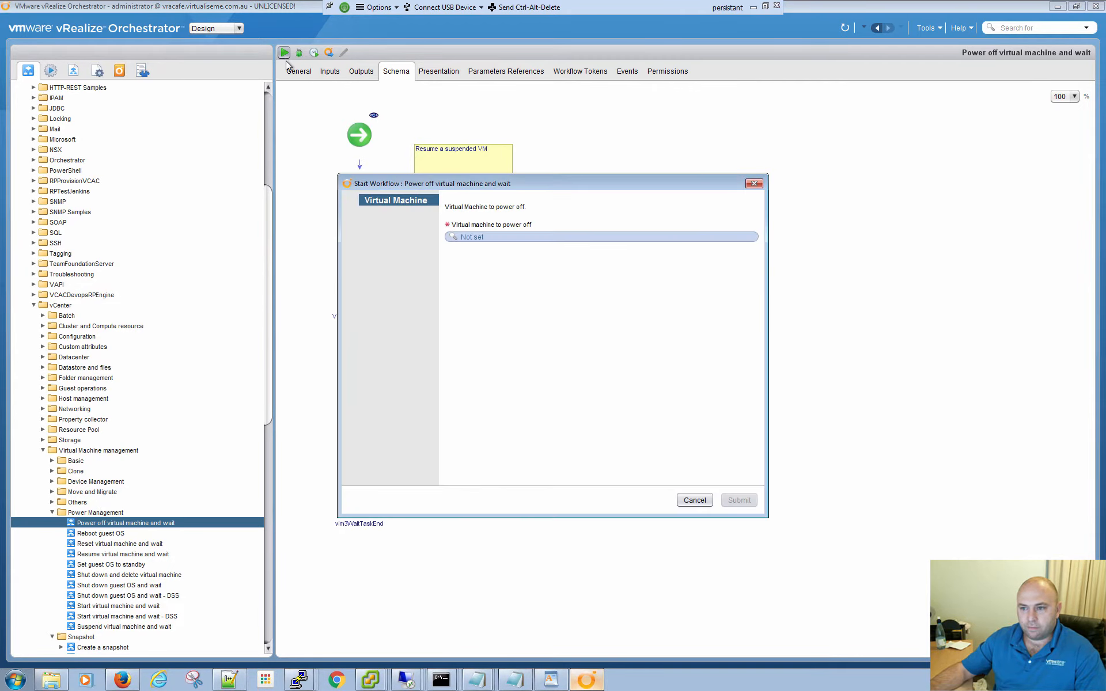
click(475, 240)
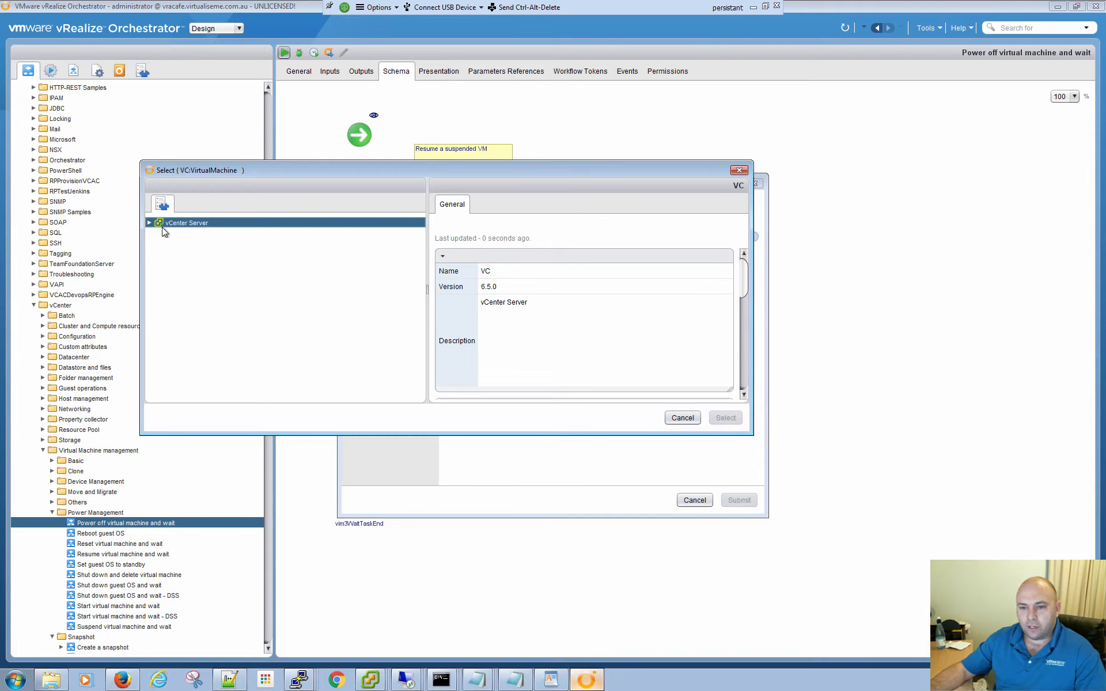
click(150, 222)
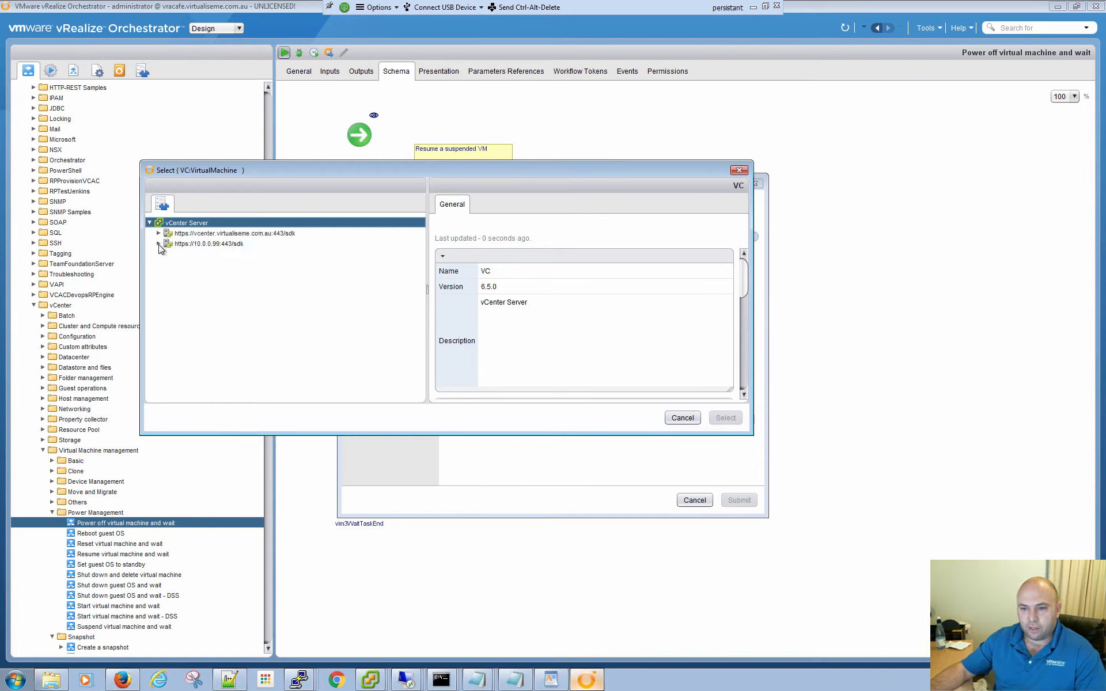
click(159, 243)
click(168, 254)
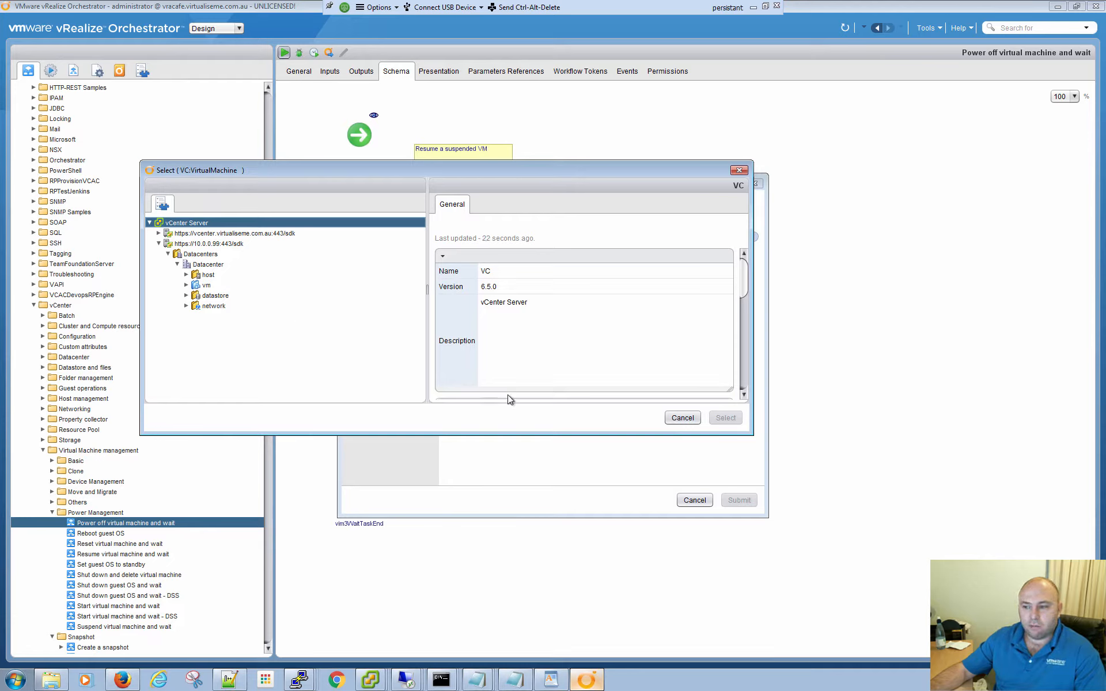
click(685, 424)
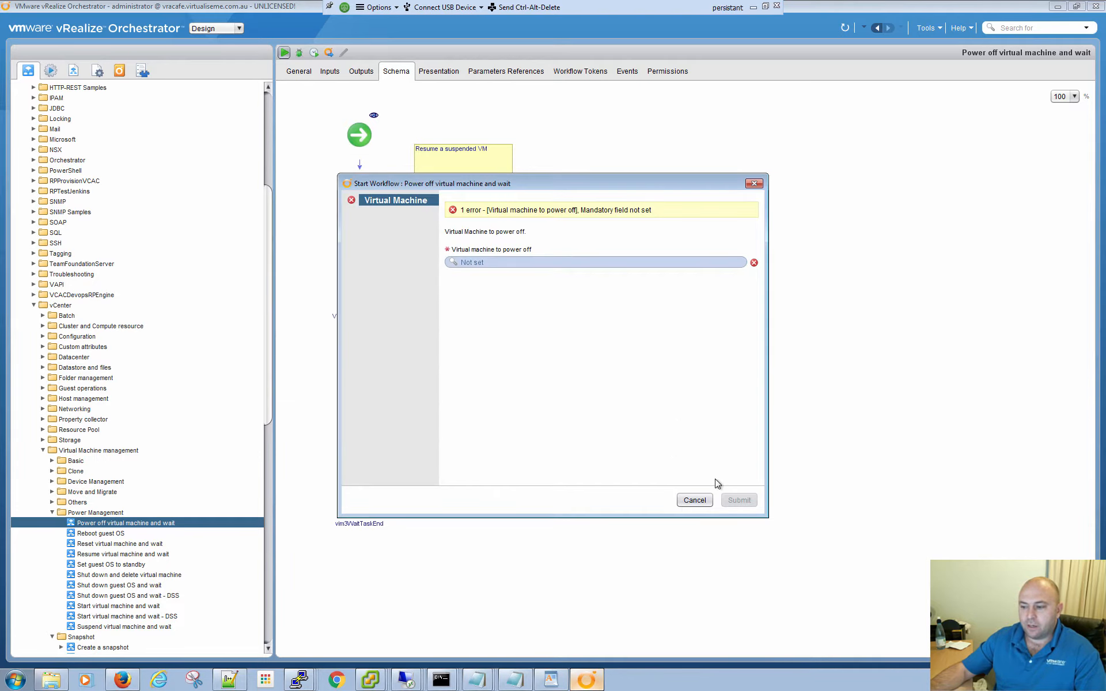
click(690, 495)
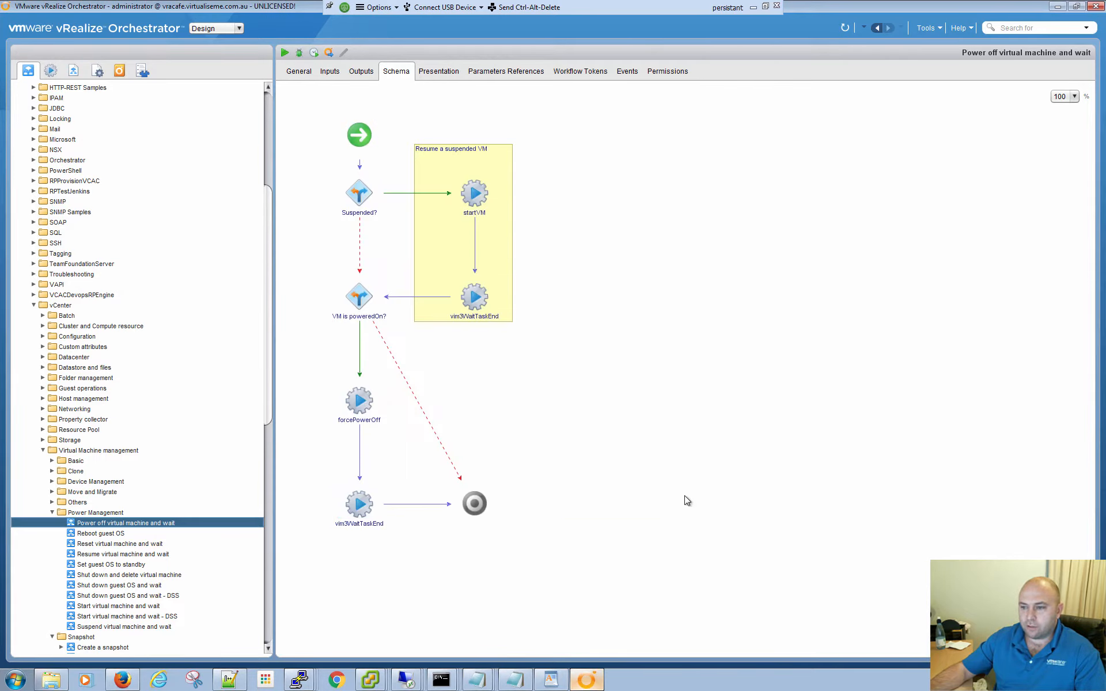
- Open the general settings of the "power off vm" workflow in the virtualiseme folder for editing
drag(265, 419, 256, 649)
click(70, 629)
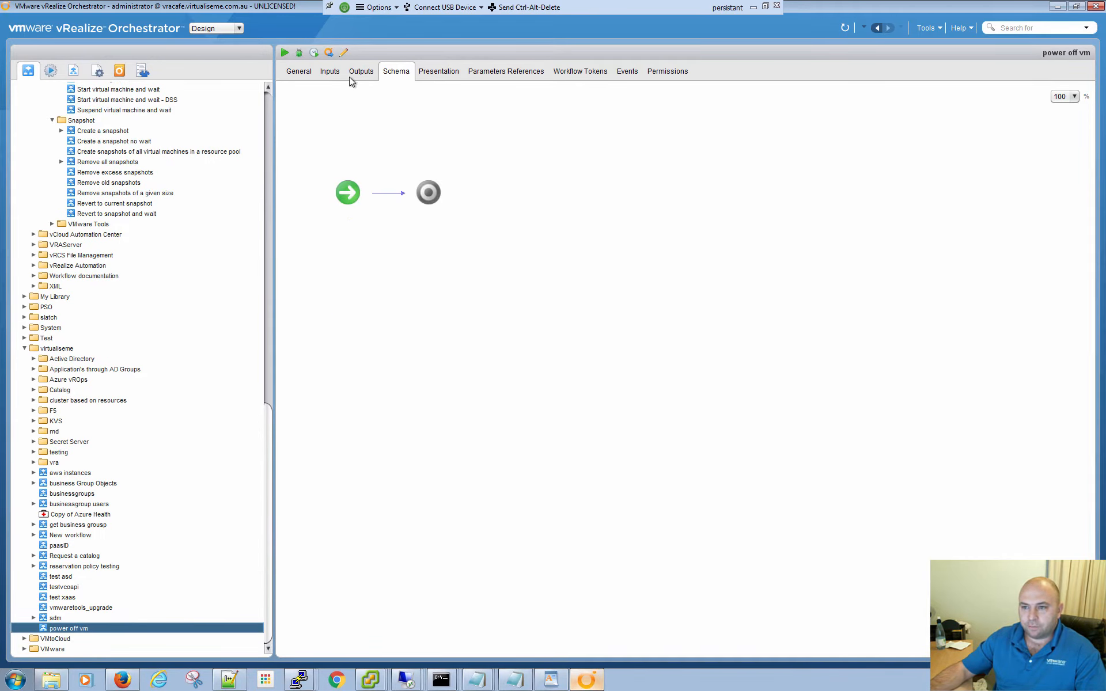
click(314, 72)
click(324, 71)
click(300, 73)
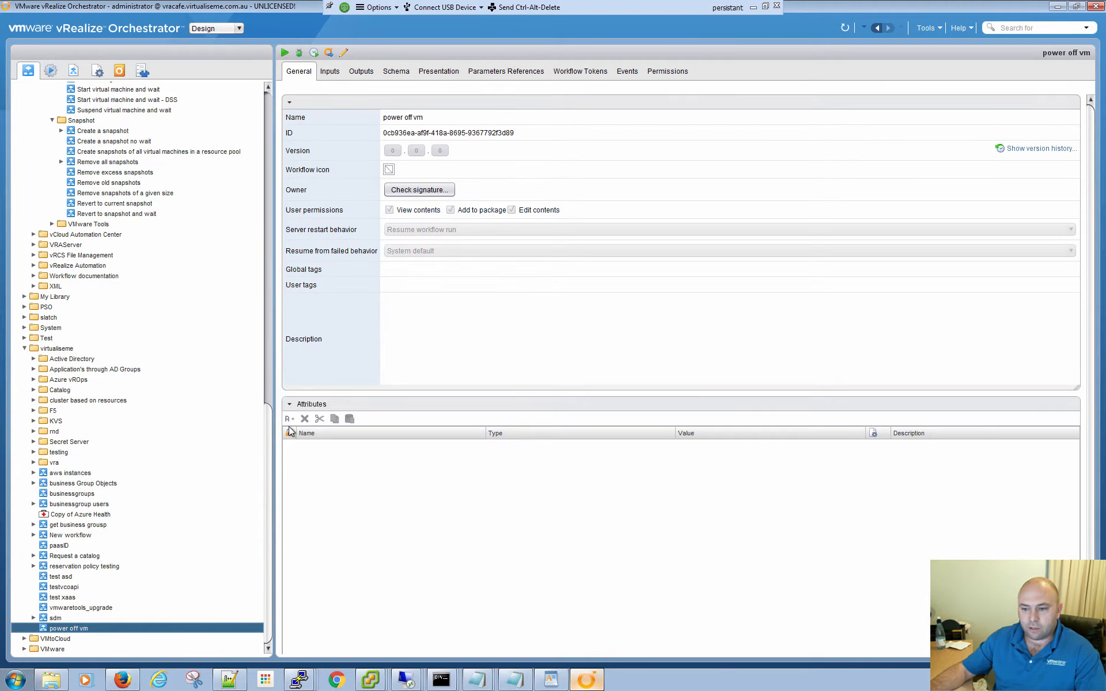
click(344, 52)
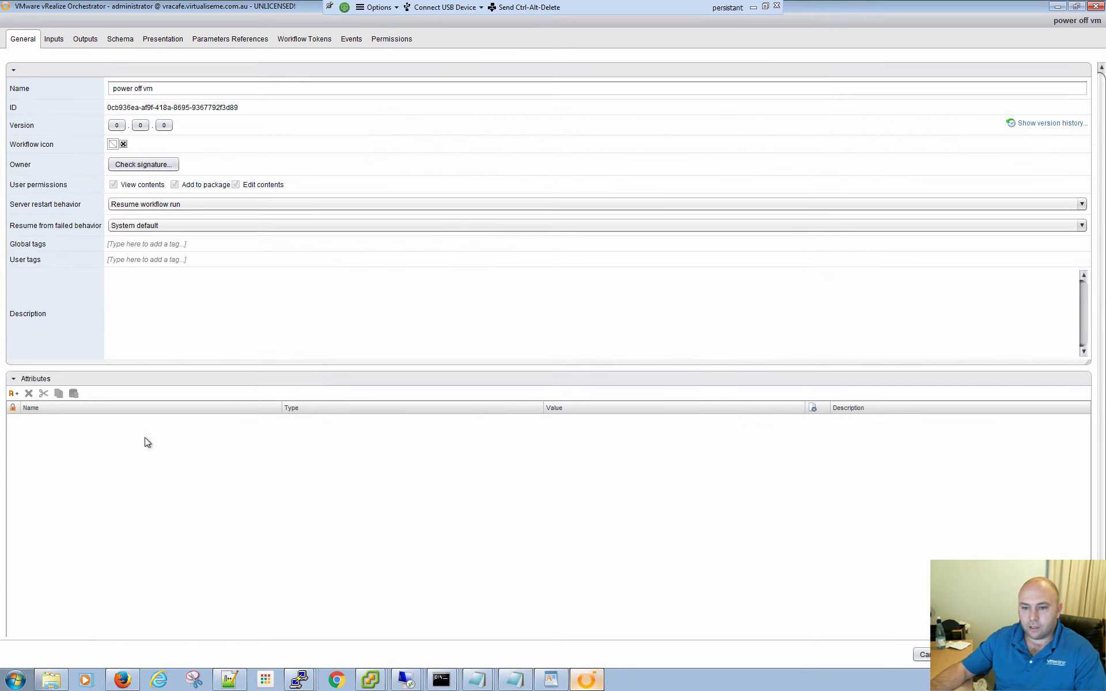
- Add an attribute named vmMachine to the "power off vm" workflow
click(13, 394)
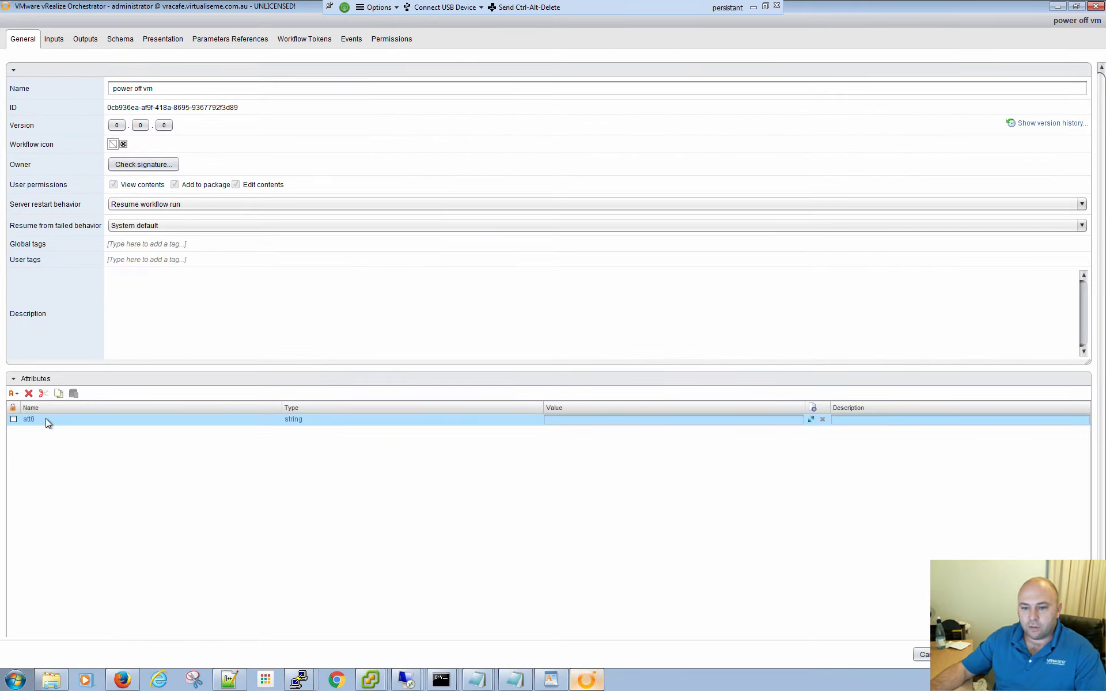
click(12, 420)
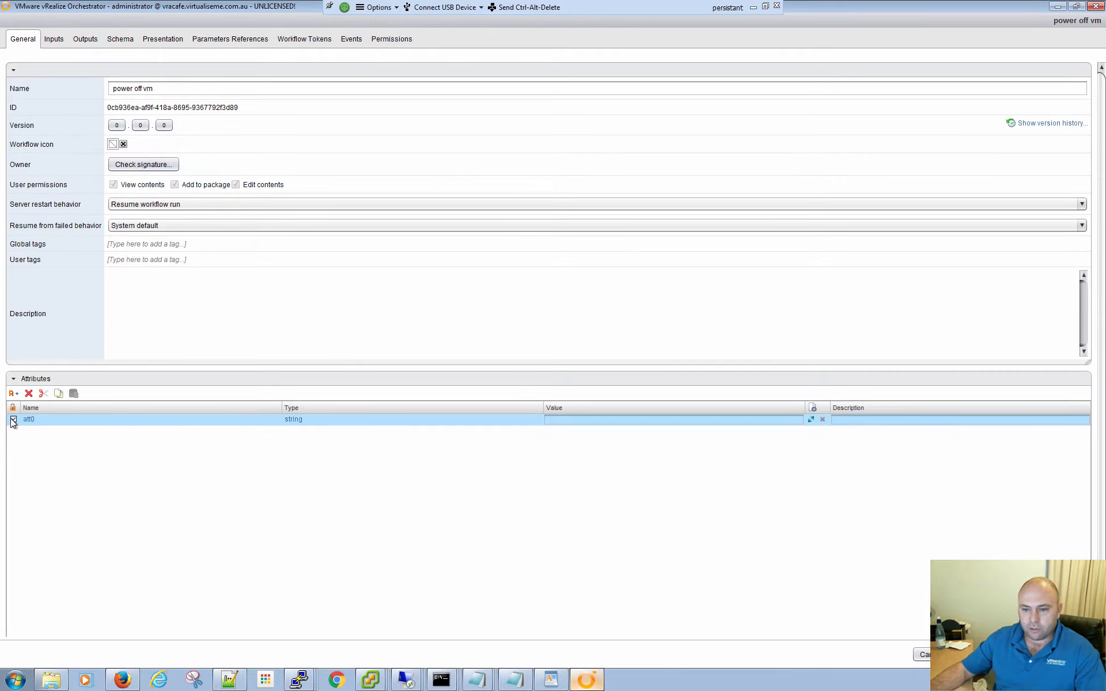
click(33, 420)
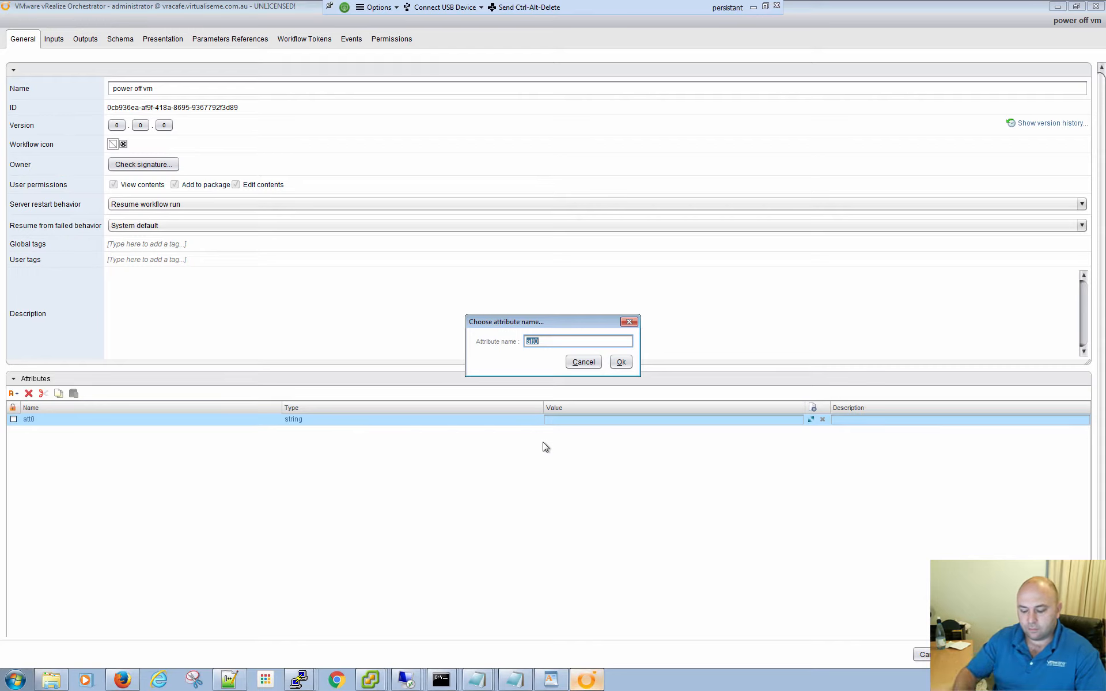
text(example)
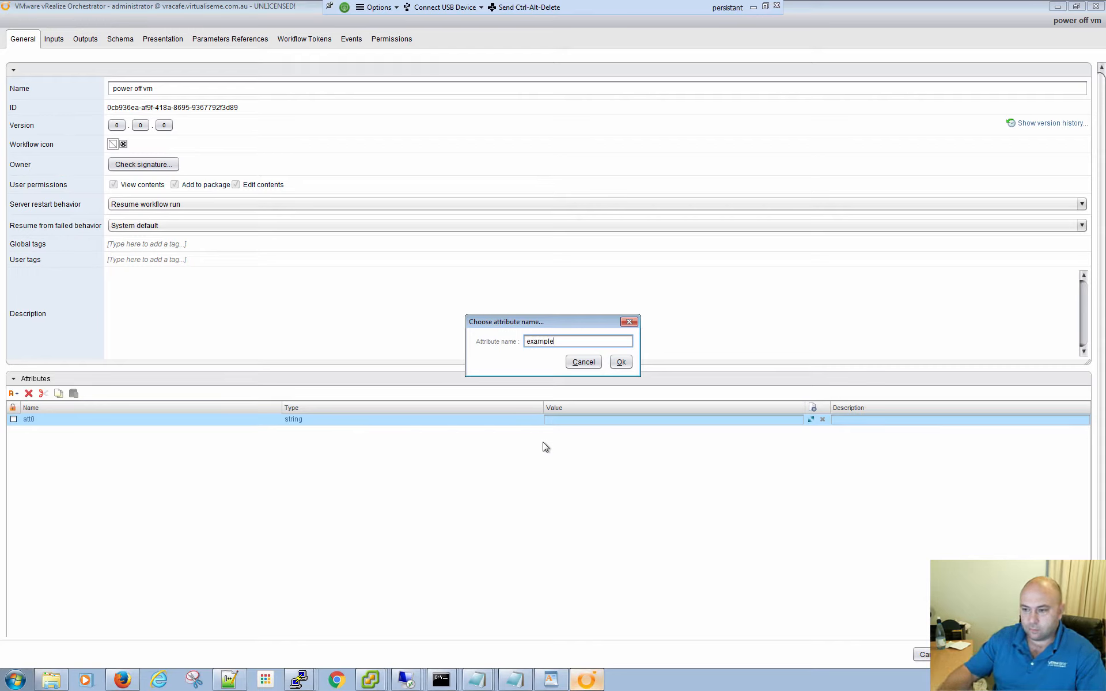
key(ctrl+a)
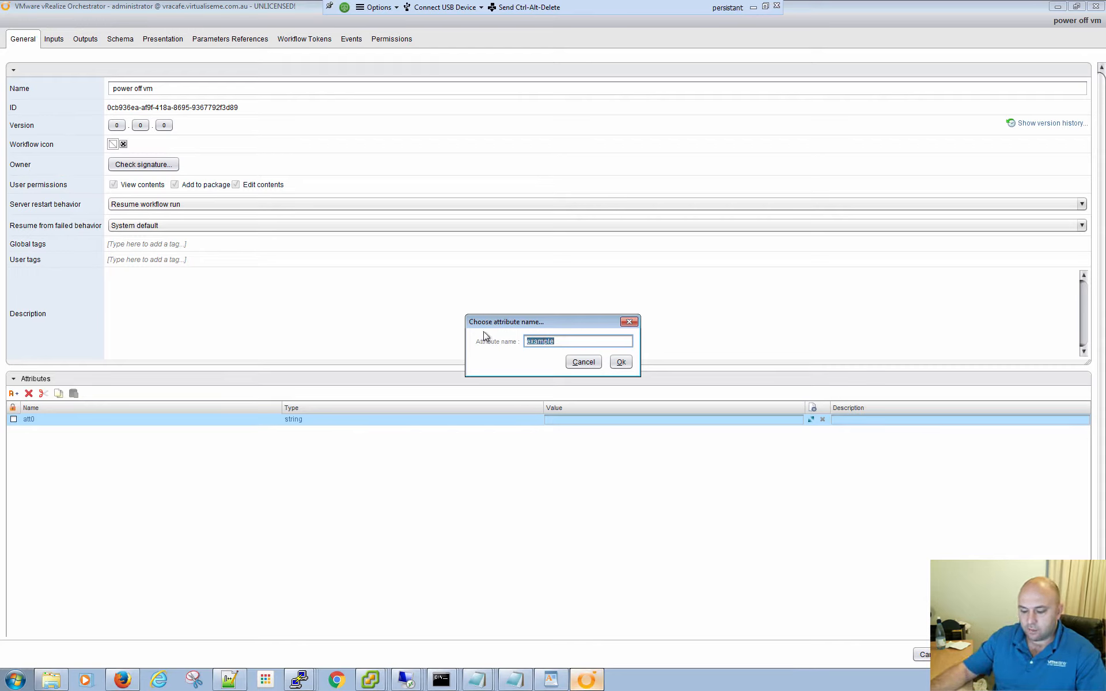
text(vm)
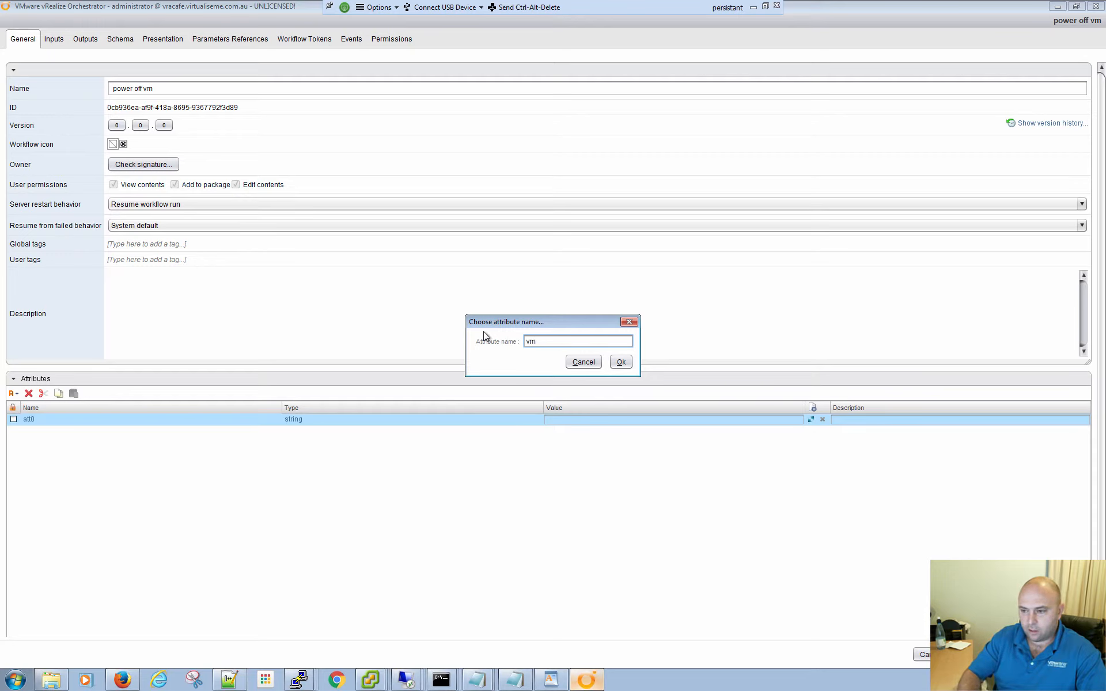
text(Machine)
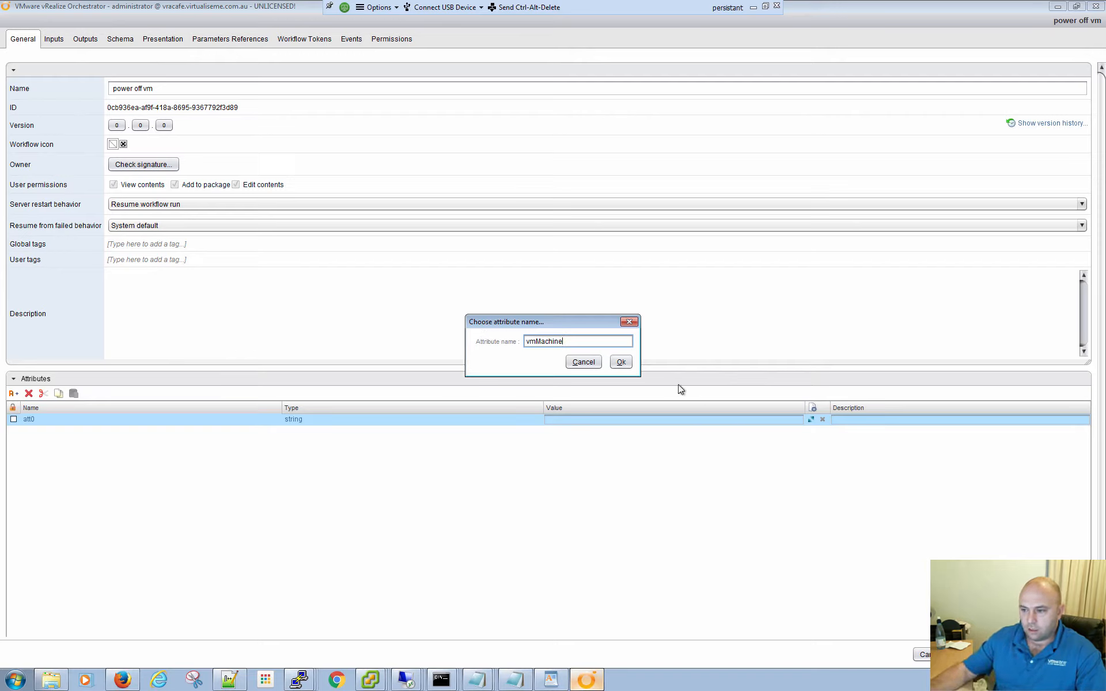
click(621, 362)
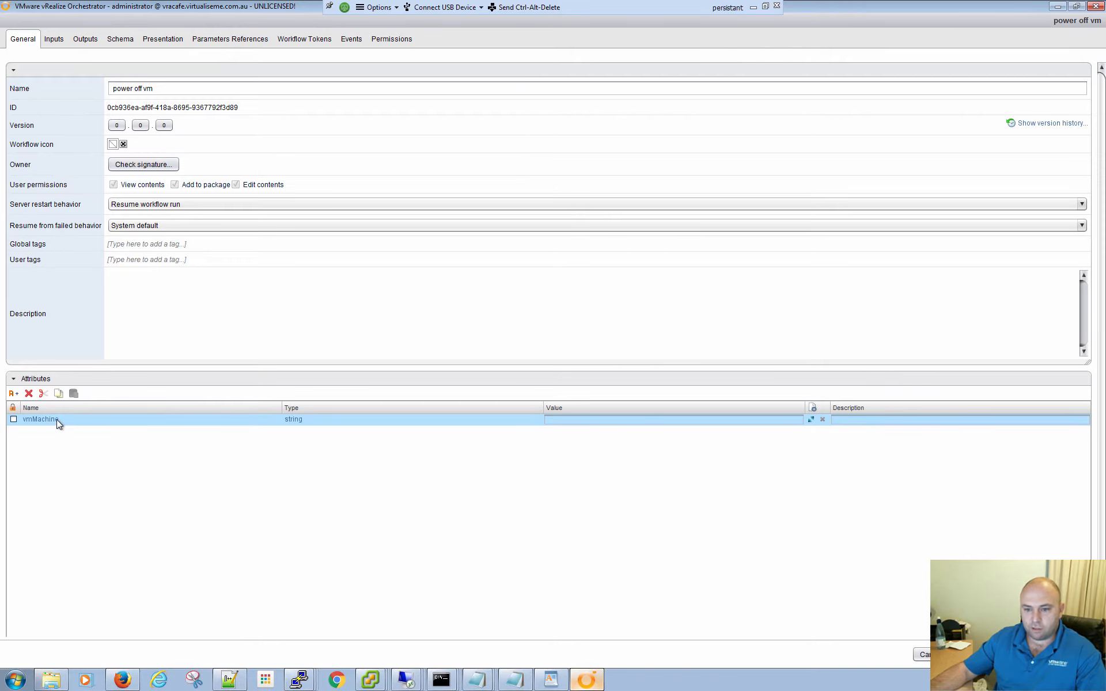
- Set the vmMachine attribute's type to VC:VirtualMachine and view the configuration elements it can be linked to, leaving it unlinked
click(298, 423)
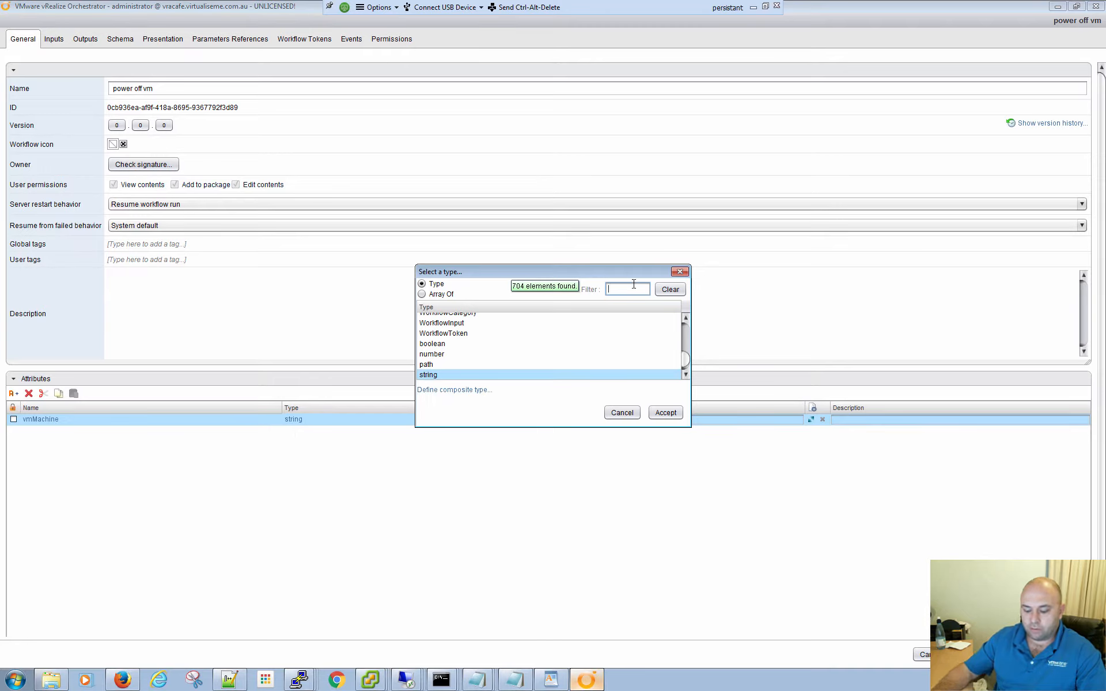
text(vc:)
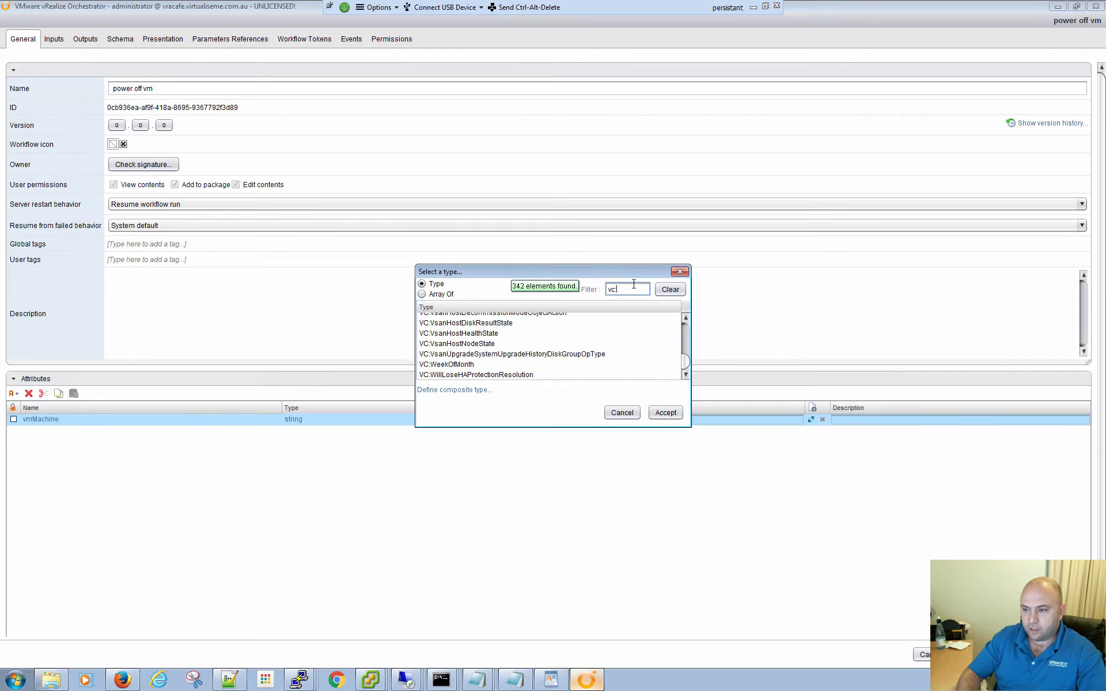
text(vir)
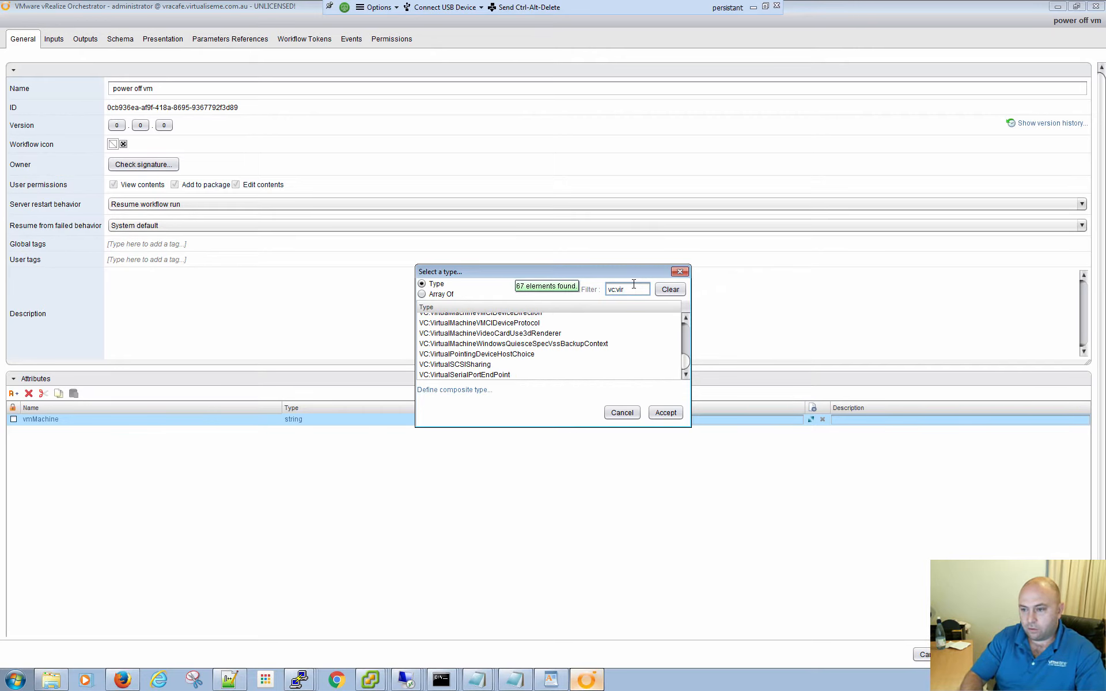
scroll(575, 353, up, 1)
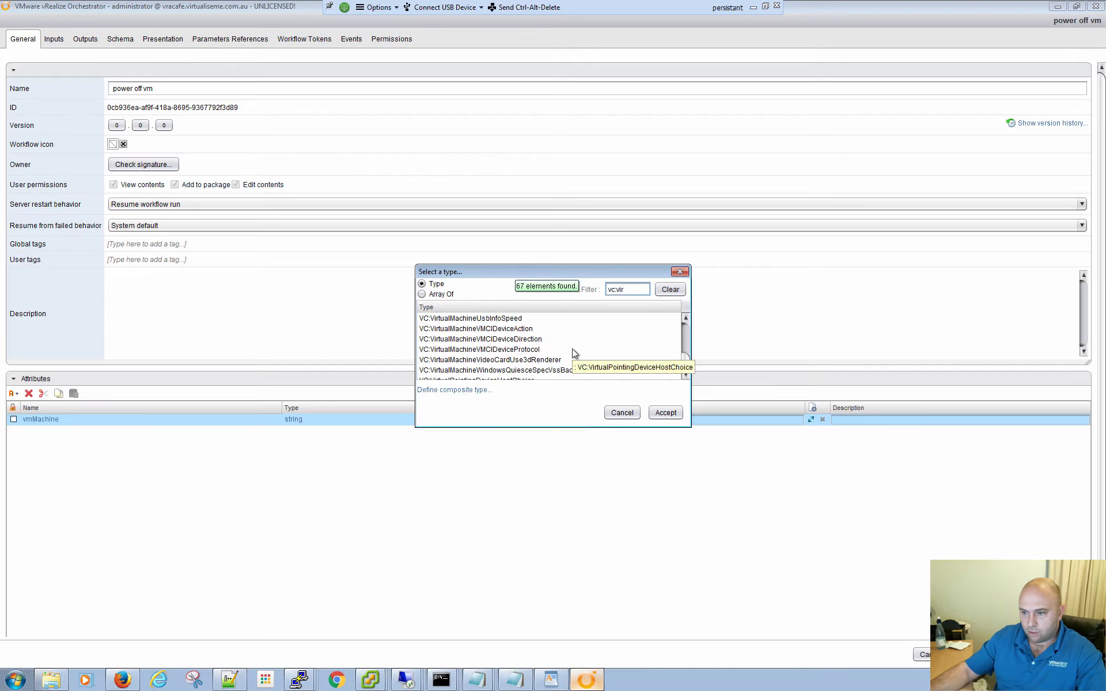
scroll(574, 353, up, 5)
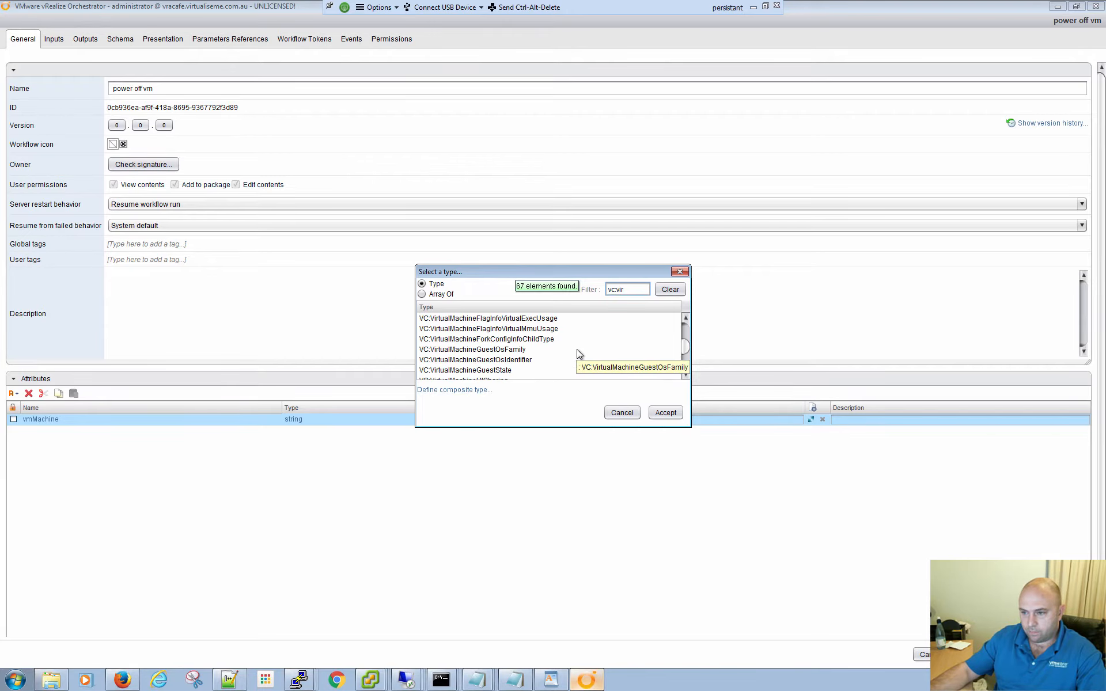
scroll(581, 353, up, 5)
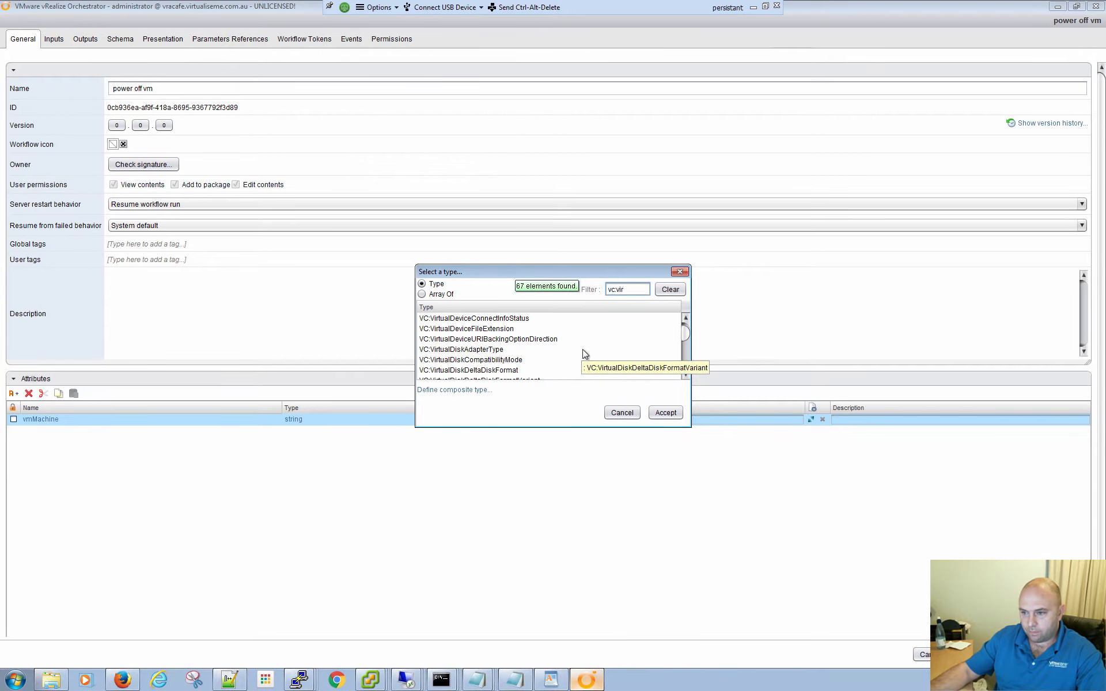
scroll(582, 349, down, 4)
click(469, 340)
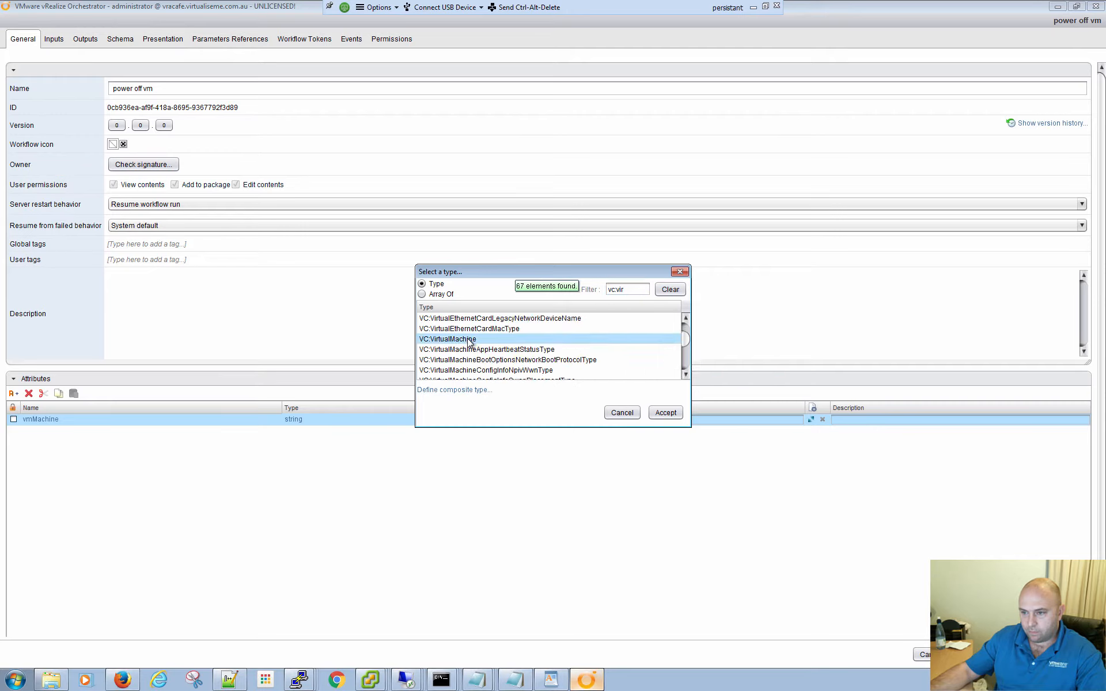
double_click(469, 340)
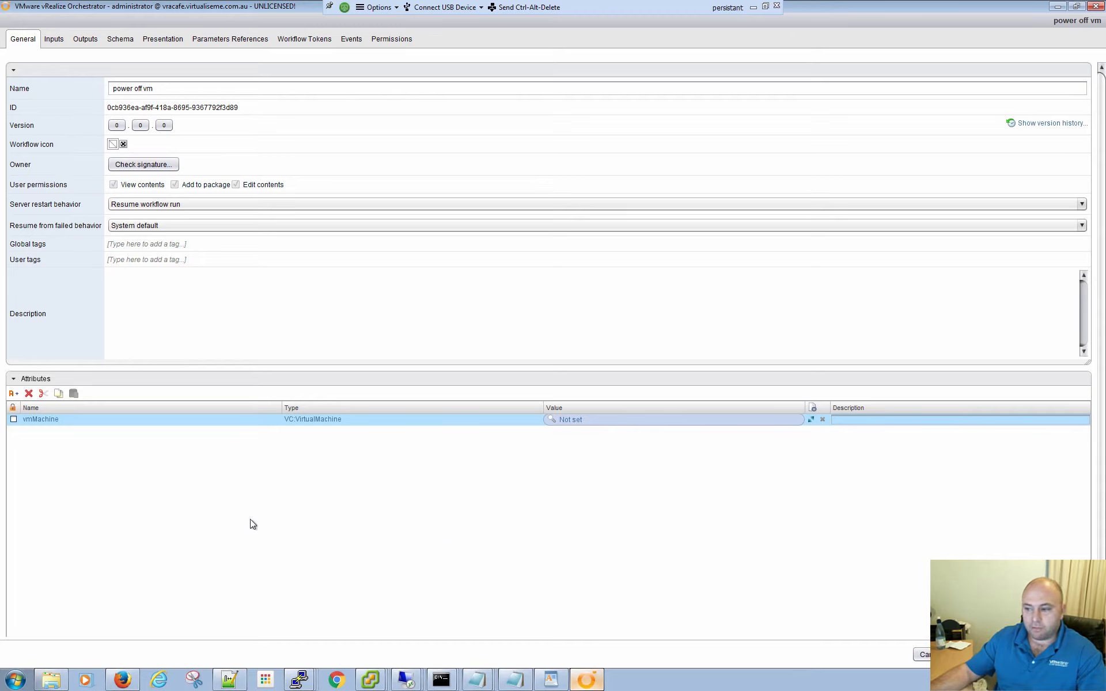
click(811, 420)
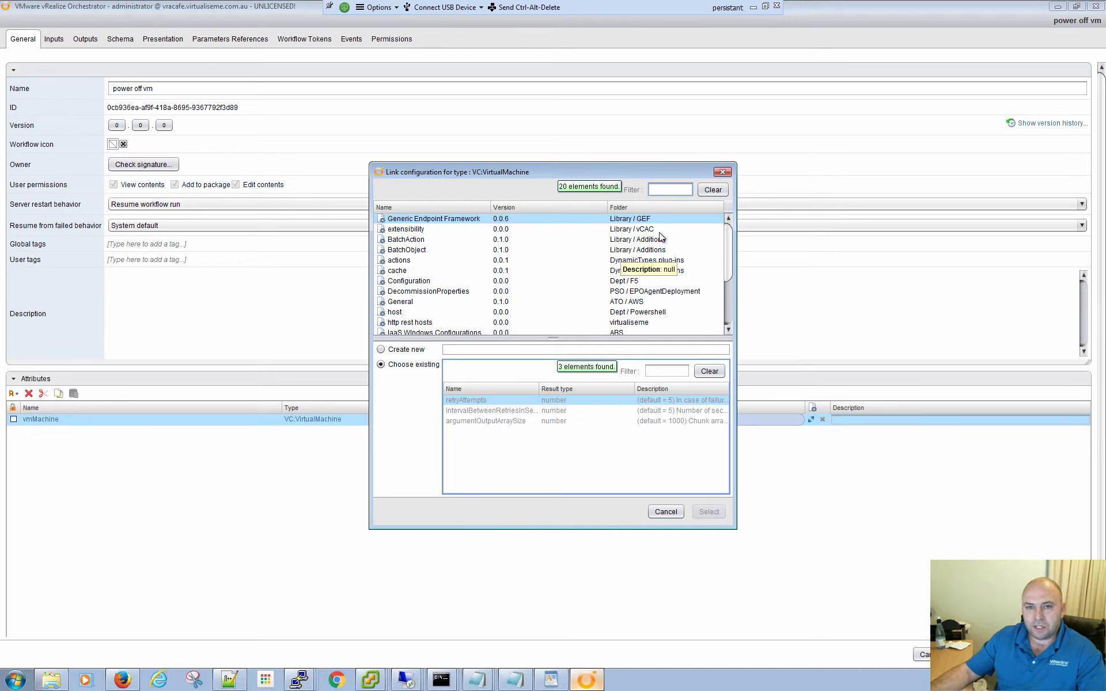
click(722, 172)
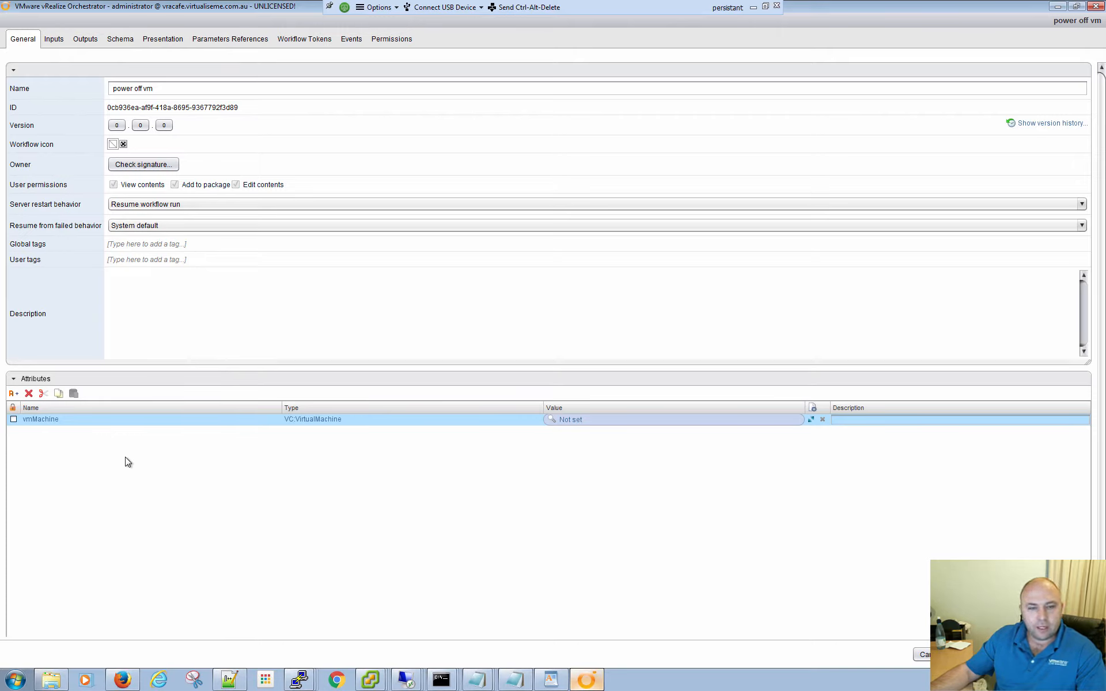
- Add an input parameter named VMName to the "power off vm" workflow
click(52, 39)
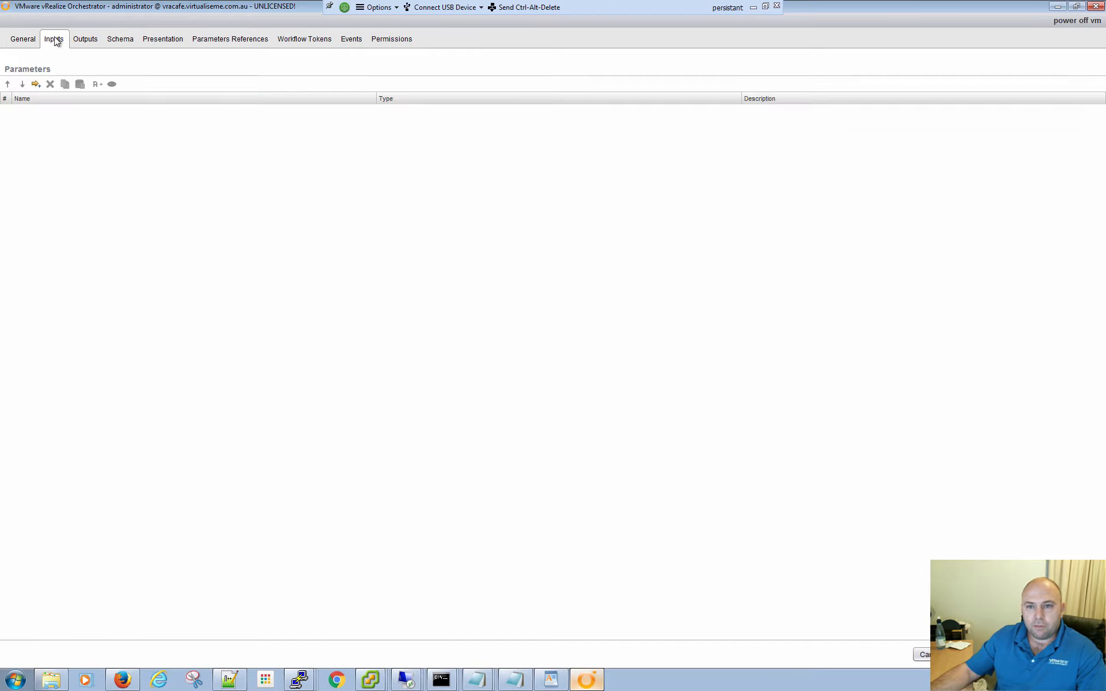
click(35, 85)
click(32, 110)
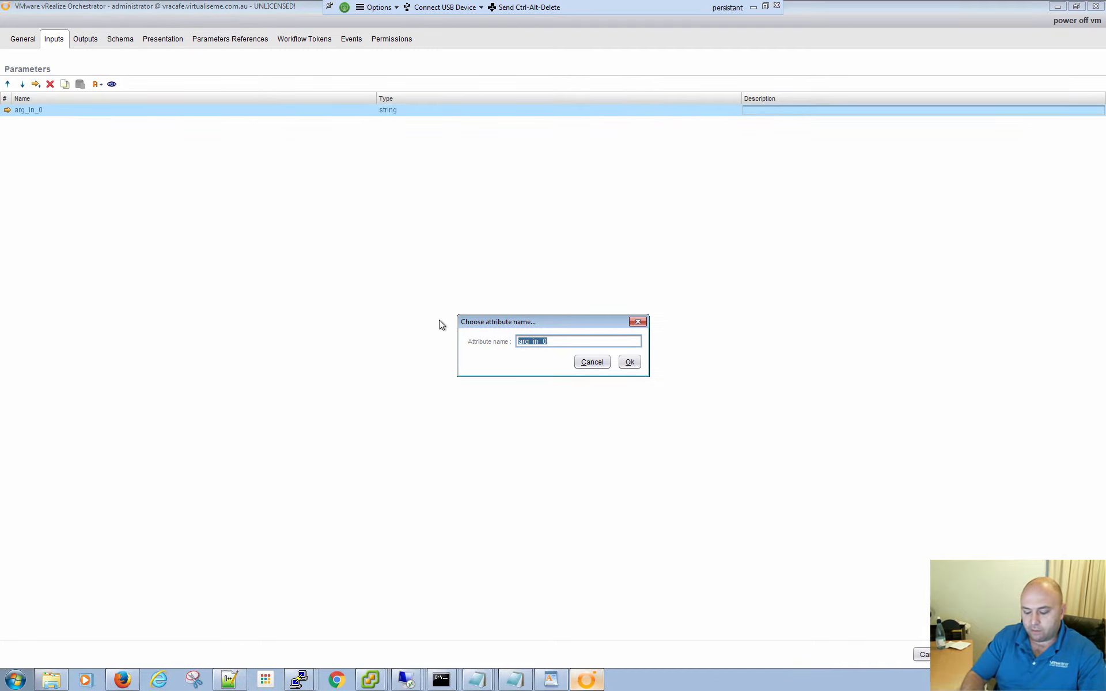
text(VMName)
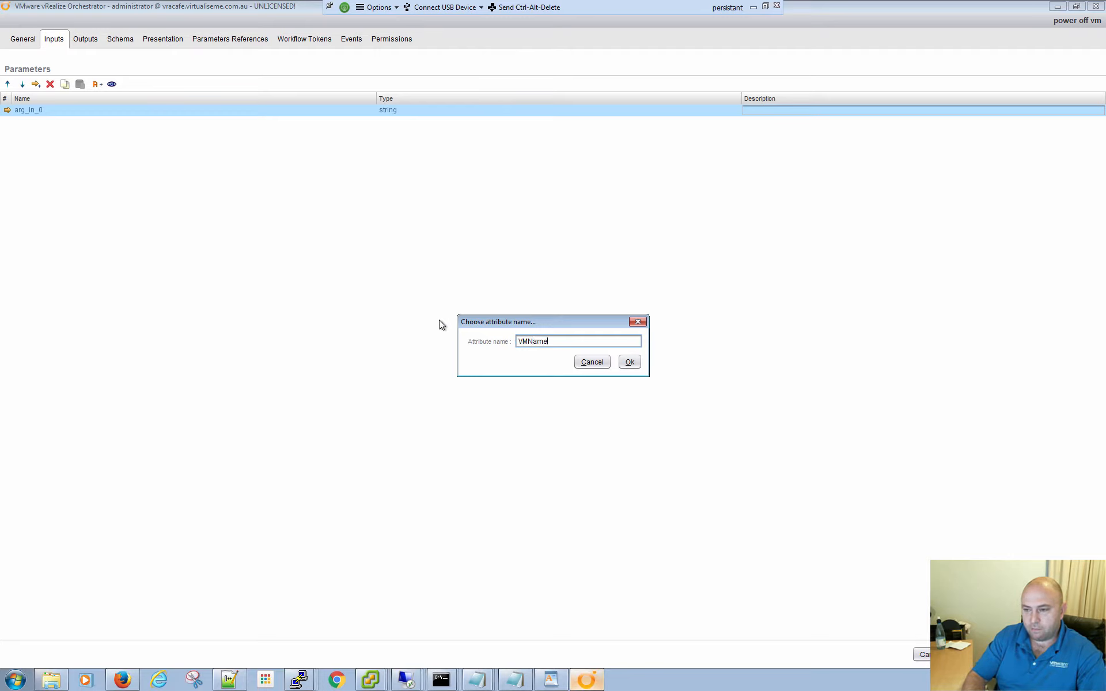
click(630, 362)
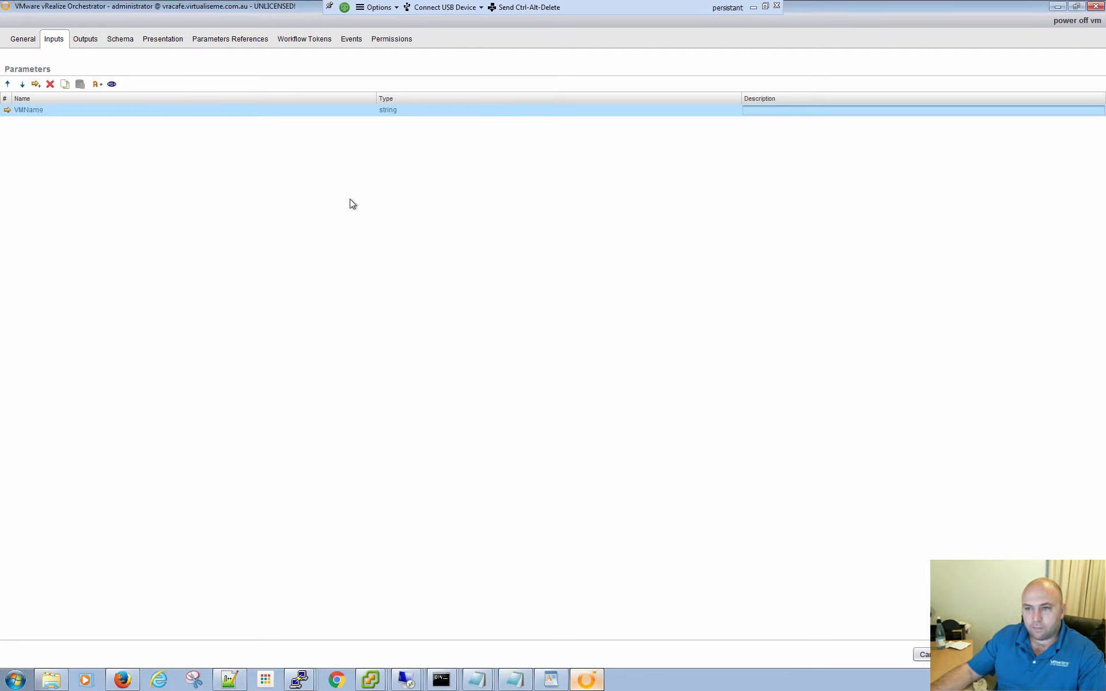